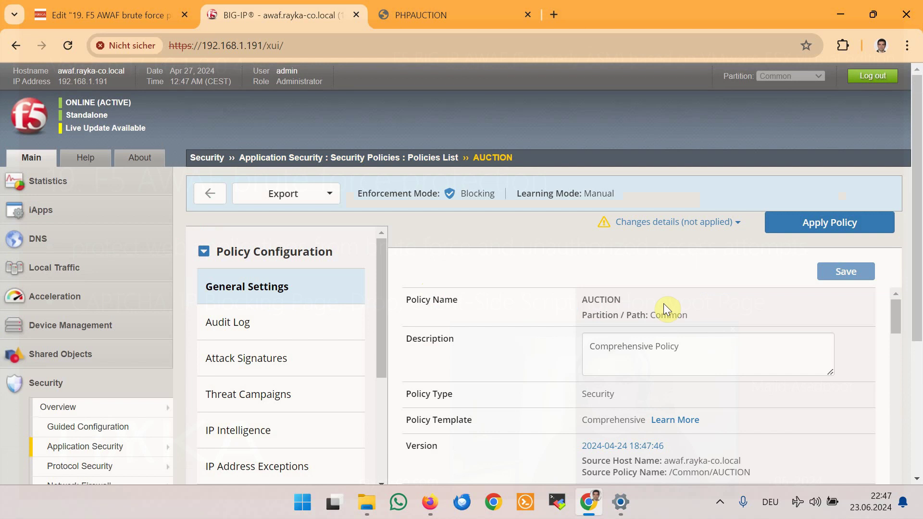
Review the AUCTION policy's general settings down to its enforcement mode under Learning and Blocking.
{"action": "scroll", "coordinate": [664, 304], "scroll_direction": "down", "scroll_amount": 2}
{"action": "scroll", "coordinate": [672, 327], "scroll_direction": "up", "scroll_amount": 2}
{"action": "scroll", "coordinate": [764, 423], "scroll_direction": "down", "scroll_amount": 5}
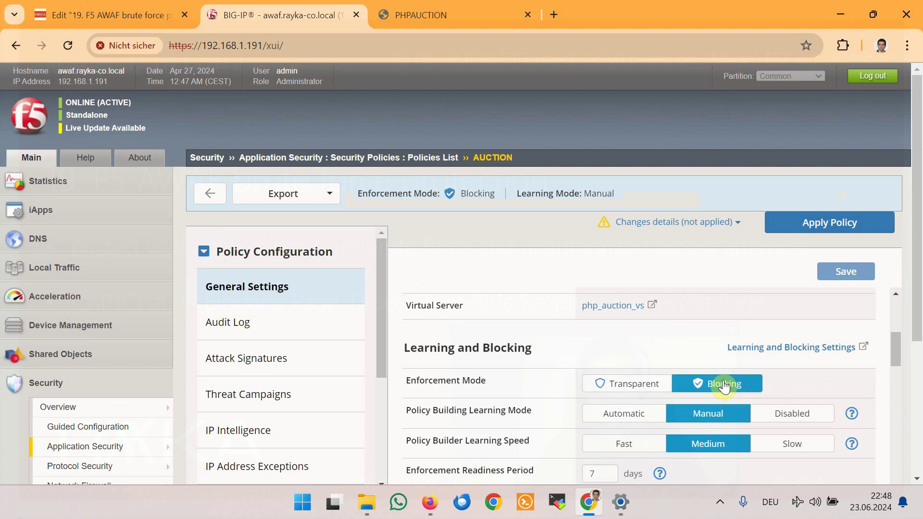
{"action": "scroll", "coordinate": [207, 447], "scroll_direction": "down", "scroll_amount": 2}
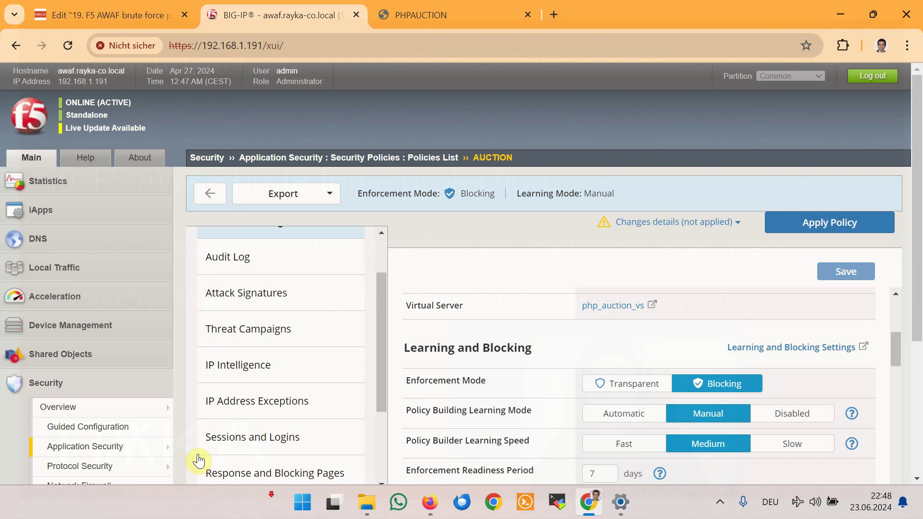
Open the Learning and Blocking Settings and examine the Sessions and Logins violations, including the brute force violation.
{"action": "mouse_move", "coordinate": [120, 441]}
{"action": "mouse_move", "coordinate": [265, 313]}
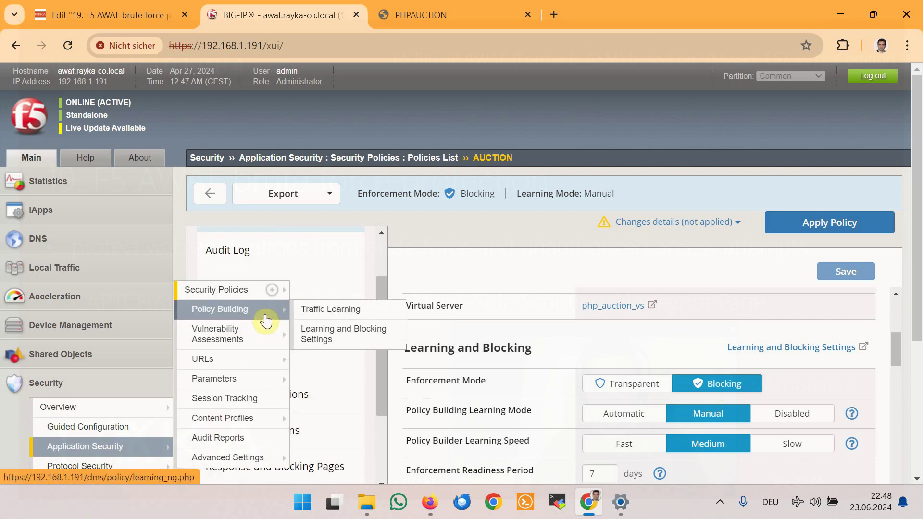
{"action": "left_click", "coordinate": [345, 331]}
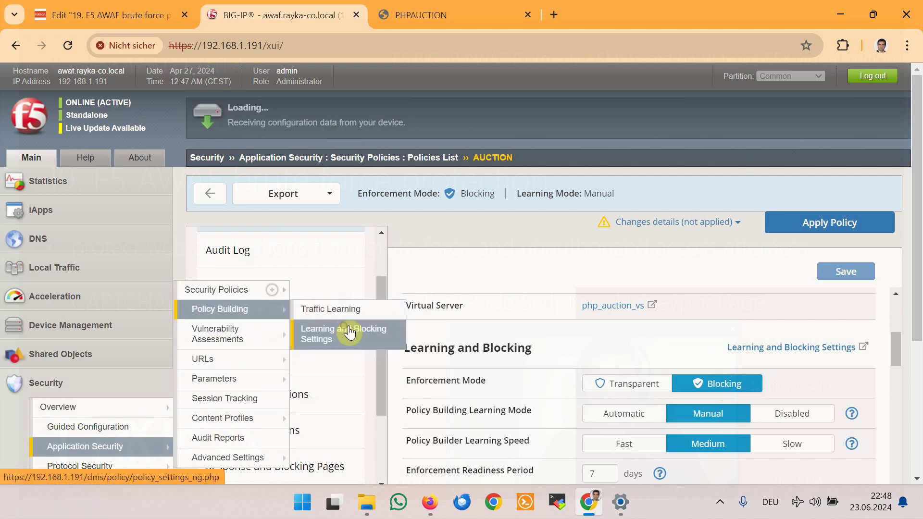
{"action": "scroll", "coordinate": [497, 301], "scroll_direction": "down", "scroll_amount": 3}
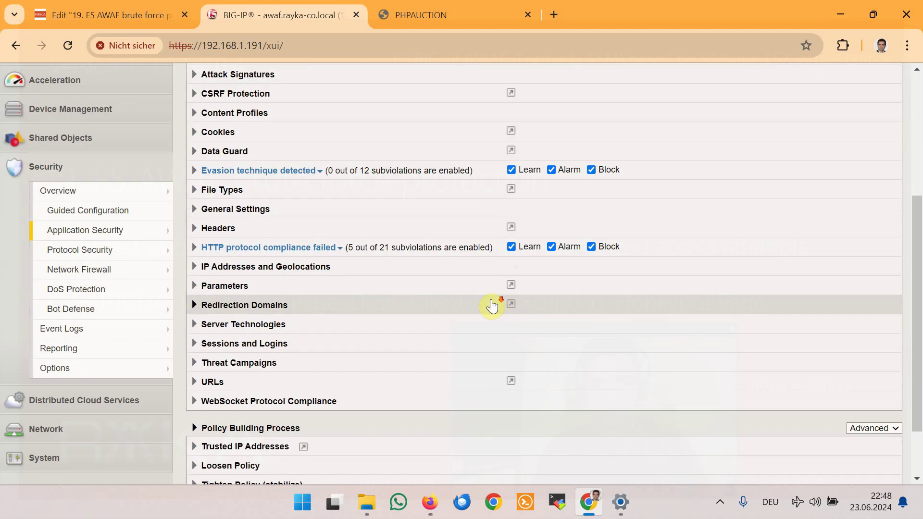
{"action": "mouse_move", "coordinate": [155, 341]}
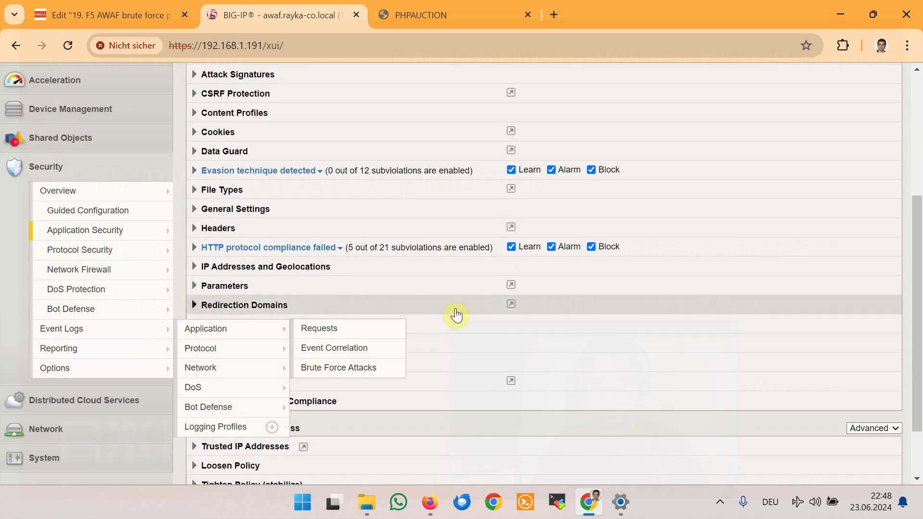
{"action": "left_click", "coordinate": [194, 344]}
{"action": "scroll", "coordinate": [260, 140], "scroll_direction": "down", "scroll_amount": 4}
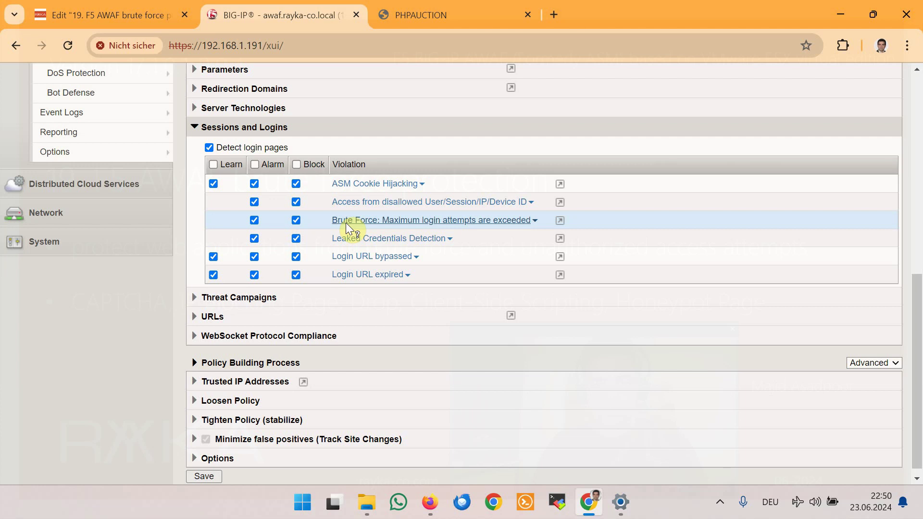
Return to the list of application security policies and open the AUCTION policy.
{"action": "scroll", "coordinate": [113, 226], "scroll_direction": "up", "scroll_amount": 3}
{"action": "mouse_move", "coordinate": [105, 243]}
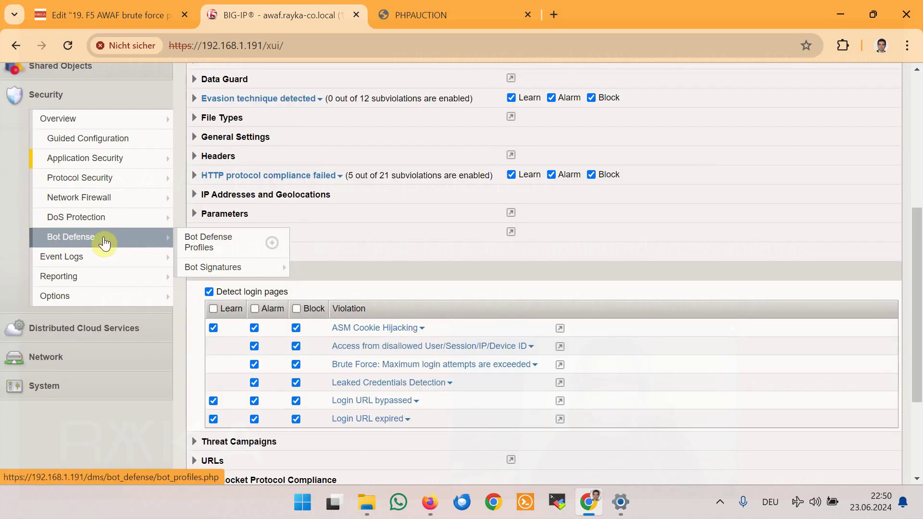
{"action": "mouse_move", "coordinate": [107, 158]}
{"action": "mouse_move", "coordinate": [158, 161]}
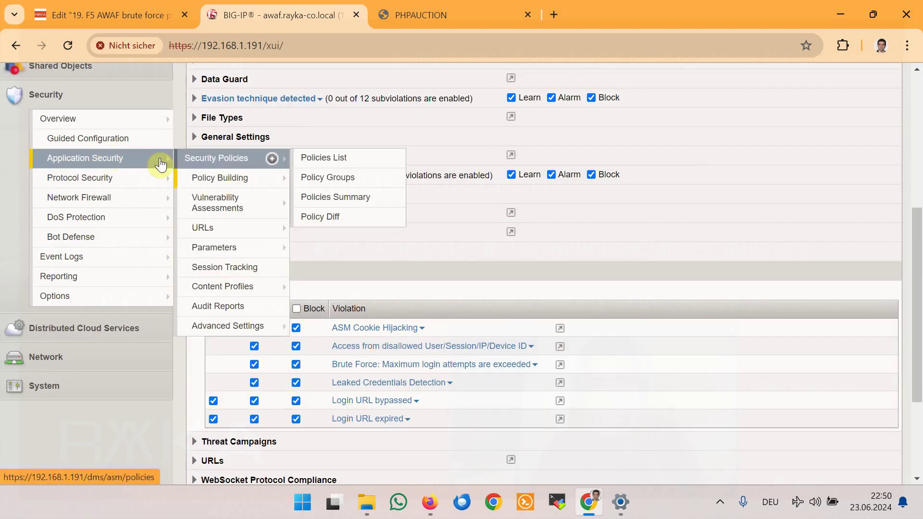
{"action": "left_click", "coordinate": [325, 166]}
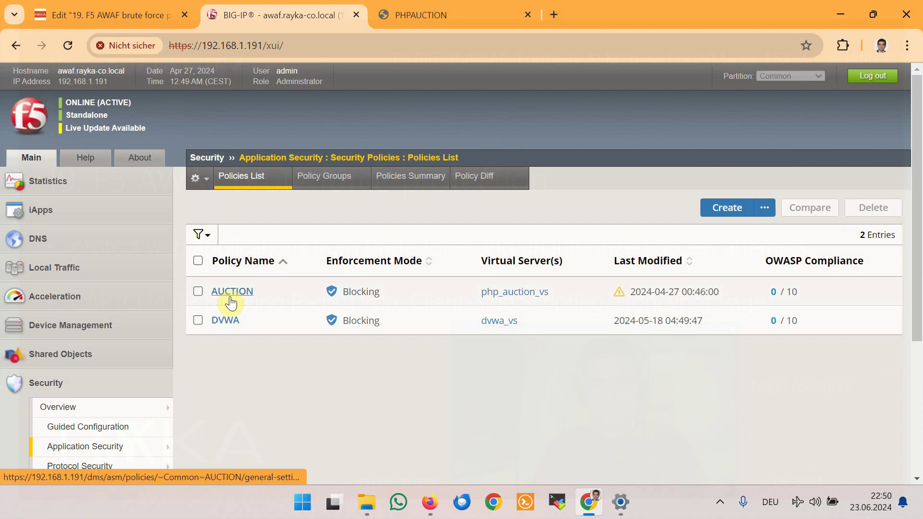
{"action": "left_click", "coordinate": [230, 298]}
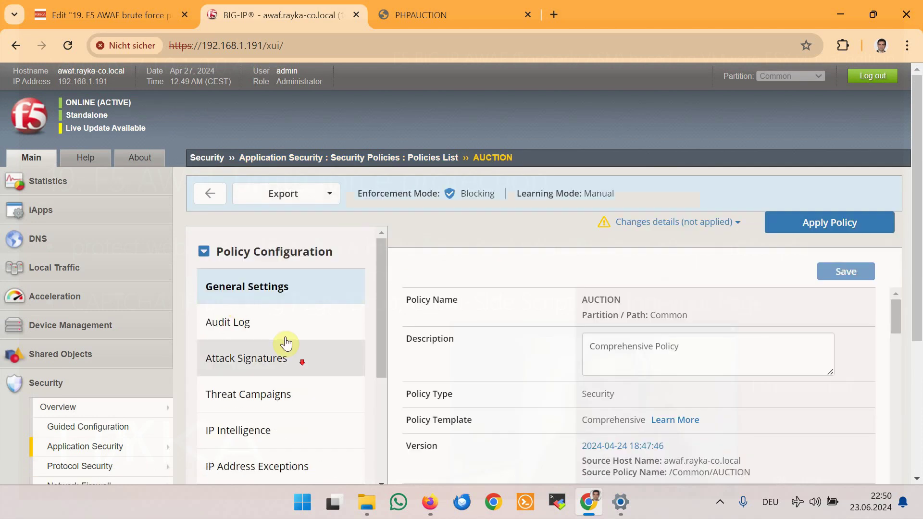
Review the login page properties of /user_login.php under Sessions and Logins, and close them without making changes.
{"action": "scroll", "coordinate": [286, 344], "scroll_direction": "down", "scroll_amount": 2}
{"action": "left_click", "coordinate": [299, 428]}
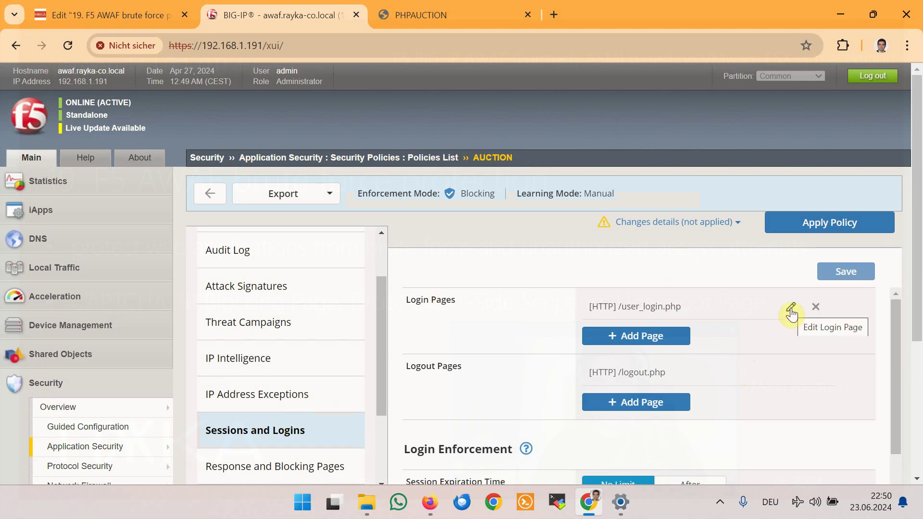
{"action": "left_click", "coordinate": [791, 309]}
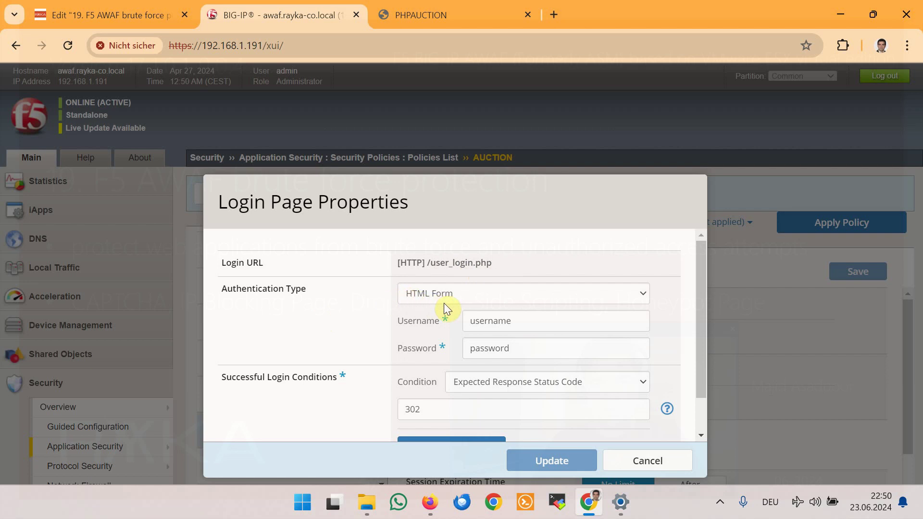
{"action": "scroll", "coordinate": [445, 303], "scroll_direction": "down", "scroll_amount": 1}
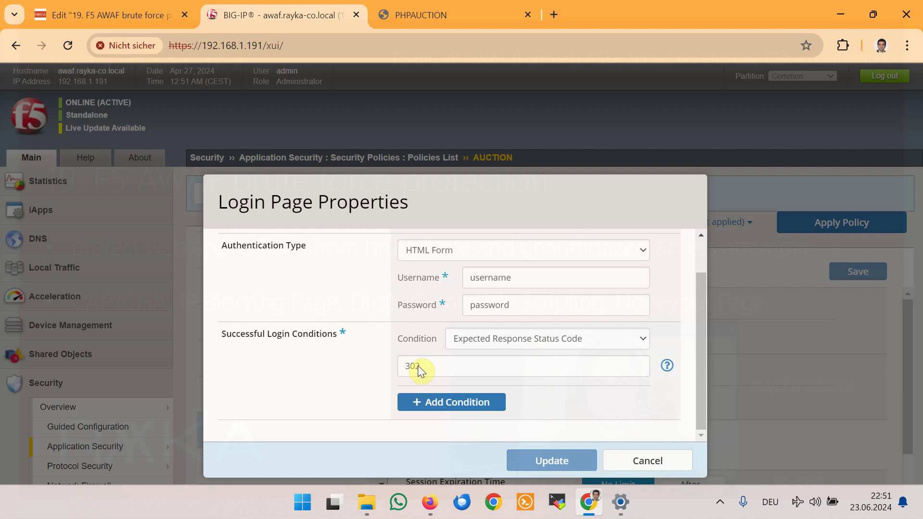
{"action": "left_click", "coordinate": [648, 461]}
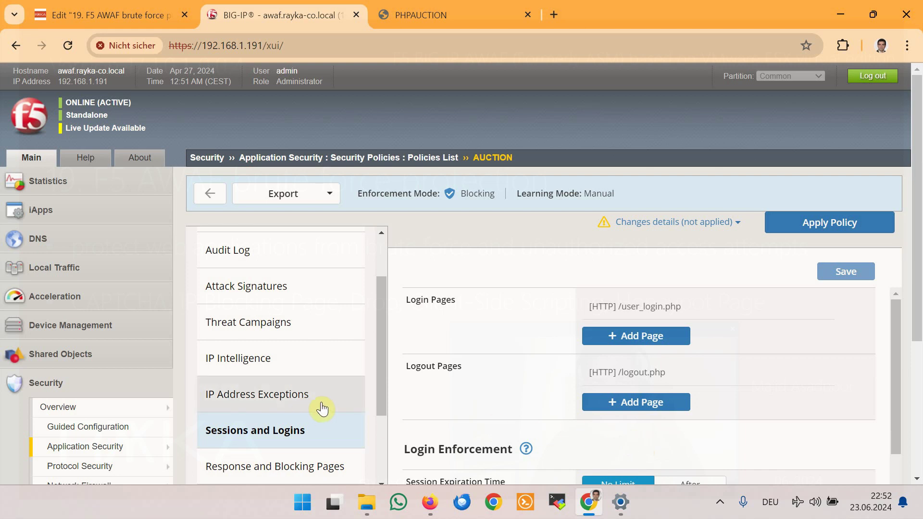
Open the policy's Brute Force Prevention settings under Advanced Protection.
{"action": "scroll", "coordinate": [274, 398], "scroll_direction": "down", "scroll_amount": 3}
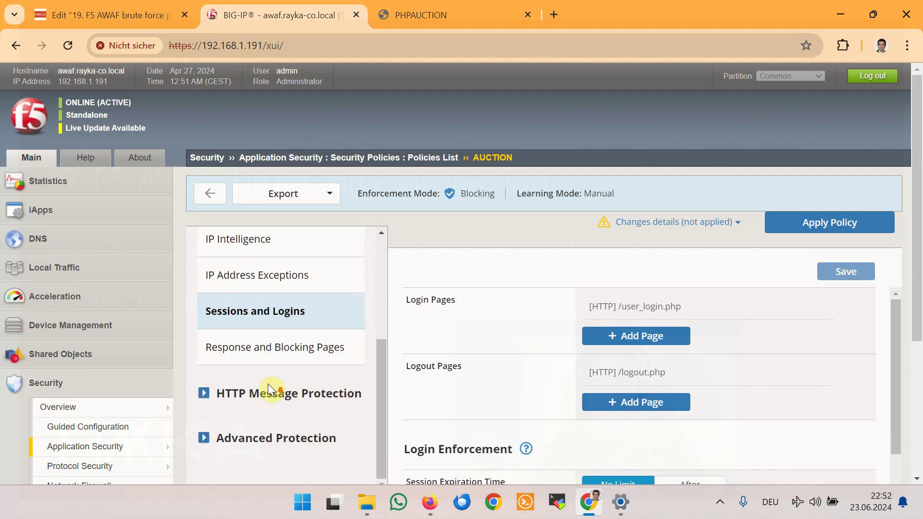
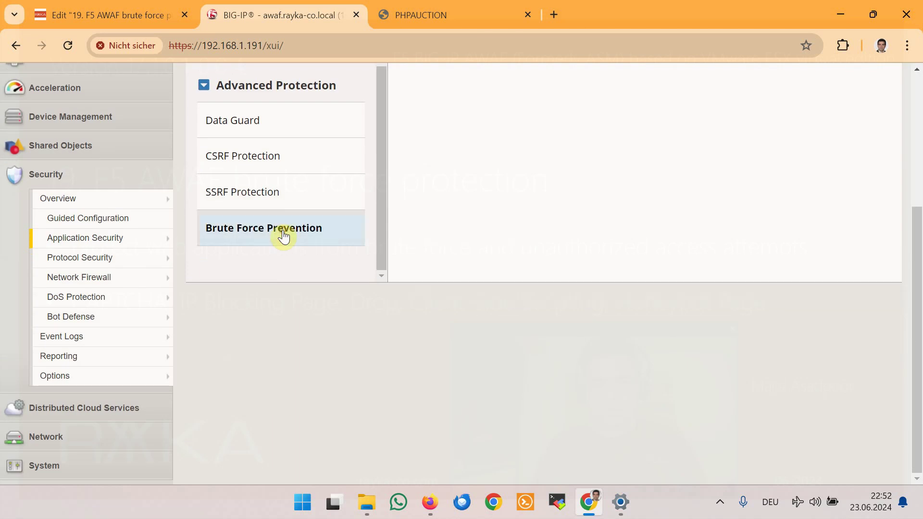
{"action": "scroll", "coordinate": [625, 253], "scroll_direction": "up", "scroll_amount": 3}
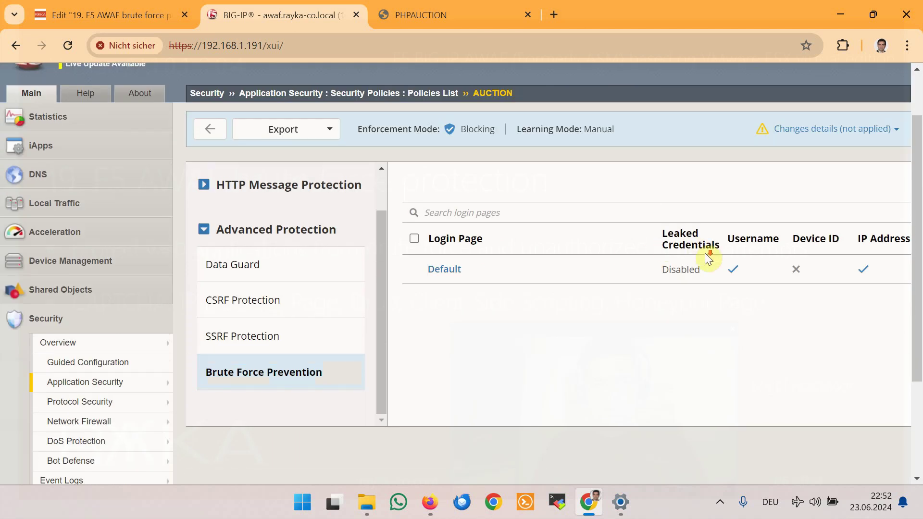
{"action": "key", "text": "ctrl+minus"}
{"action": "key", "text": "ctrl+minus"}
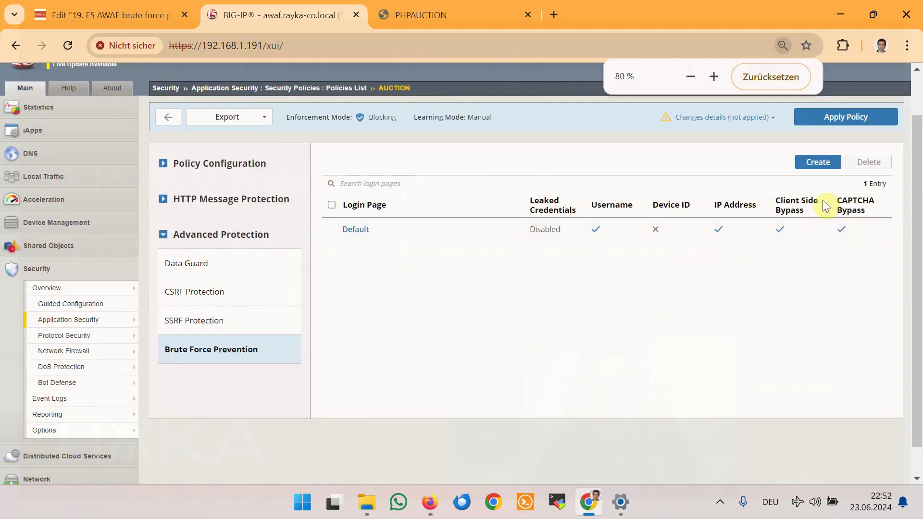
Start a new brute force protection configuration for the login page [HTTP] /user_login.php.
{"action": "left_click", "coordinate": [818, 164]}
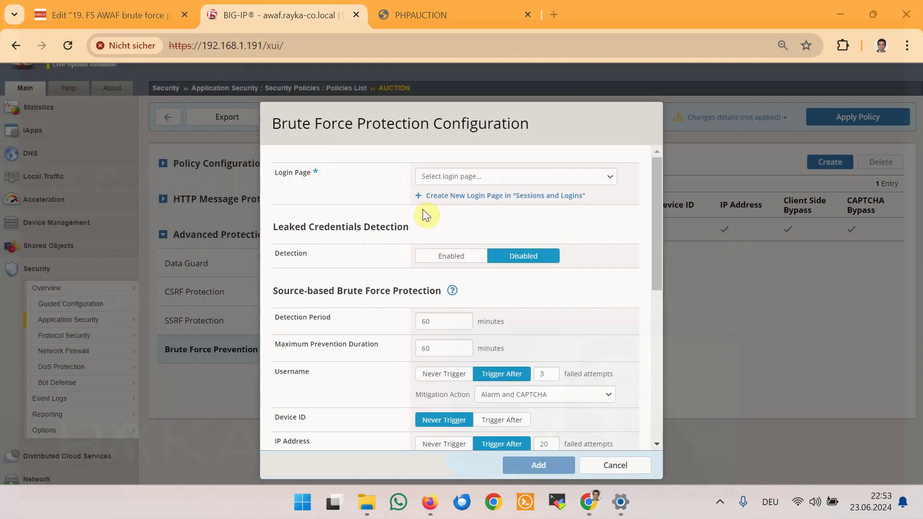
{"action": "left_click", "coordinate": [495, 180]}
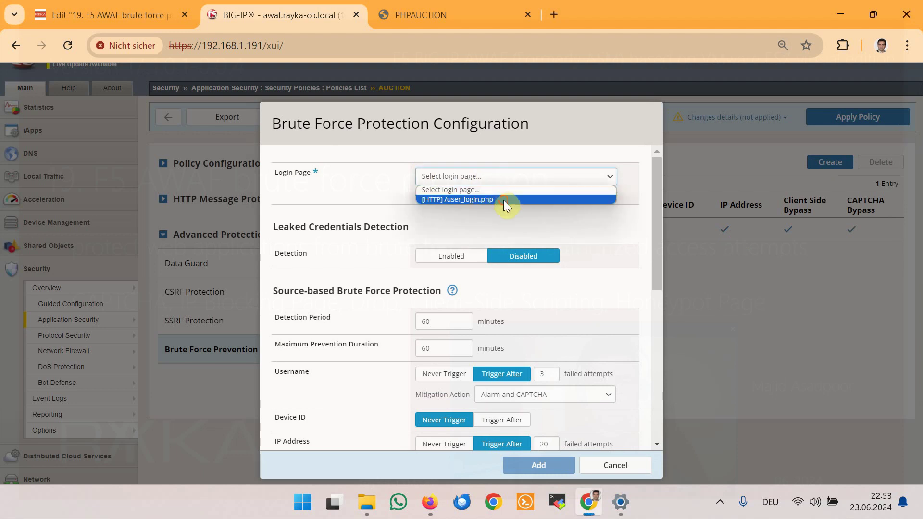
{"action": "left_click", "coordinate": [503, 200]}
{"action": "key", "text": "ctrl+plus"}
{"action": "key", "text": "ctrl+plus"}
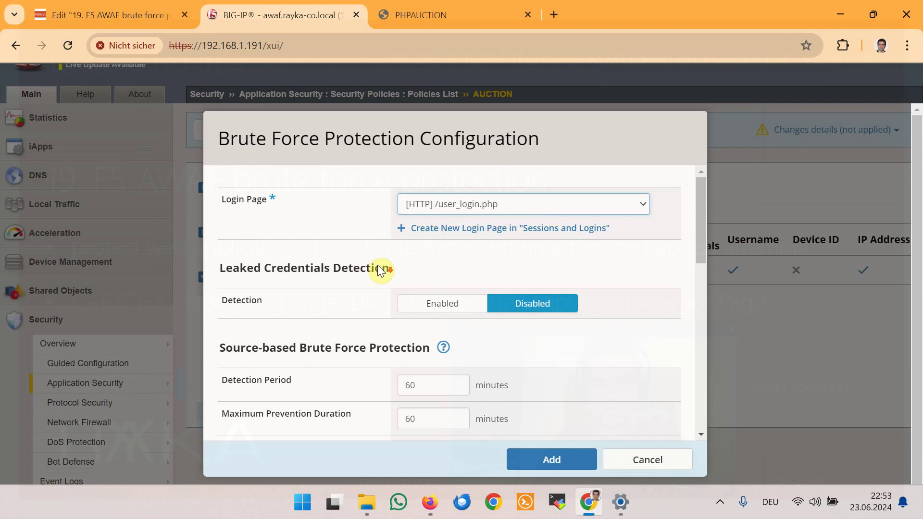
Set the source-based protection to never trigger on username and to trigger on IP address after 3 failed attempts.
{"action": "scroll", "coordinate": [378, 268], "scroll_direction": "down", "scroll_amount": 2}
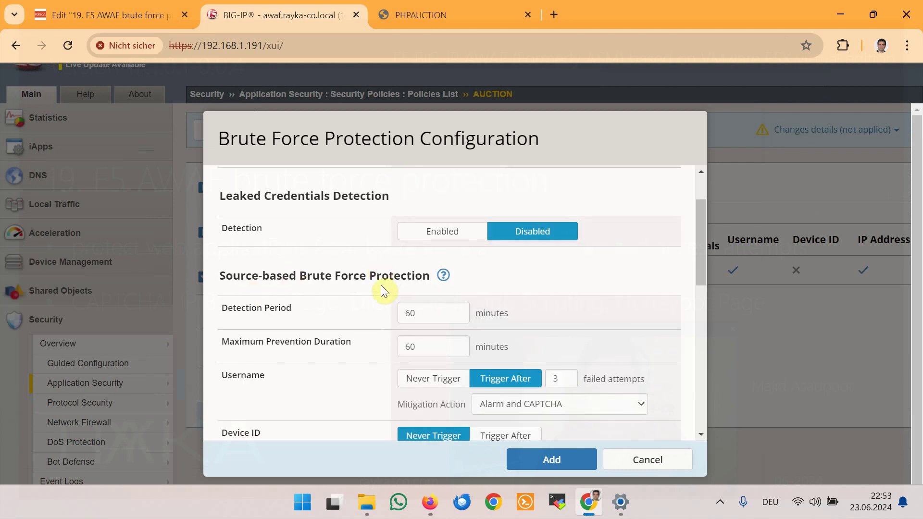
{"action": "scroll", "coordinate": [382, 286], "scroll_direction": "down", "scroll_amount": 10}
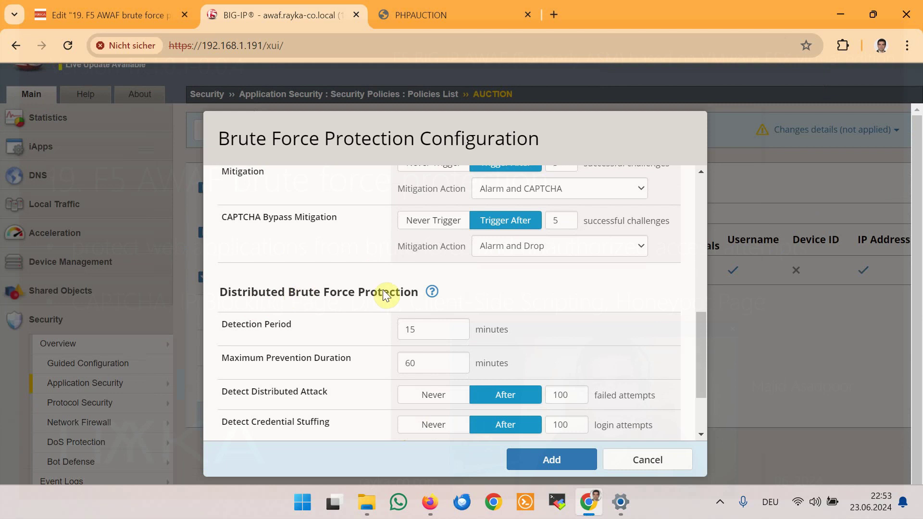
{"action": "scroll", "coordinate": [394, 332], "scroll_direction": "up", "scroll_amount": 6}
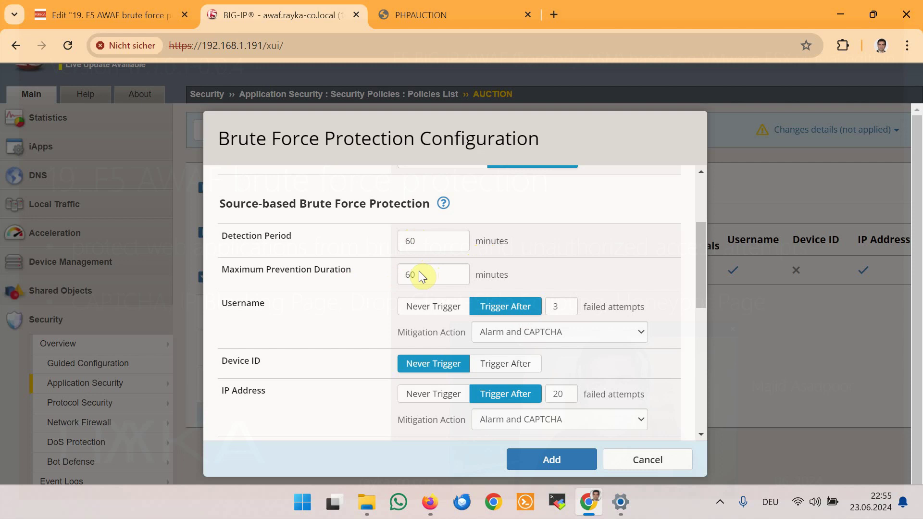
{"action": "left_click", "coordinate": [424, 310]}
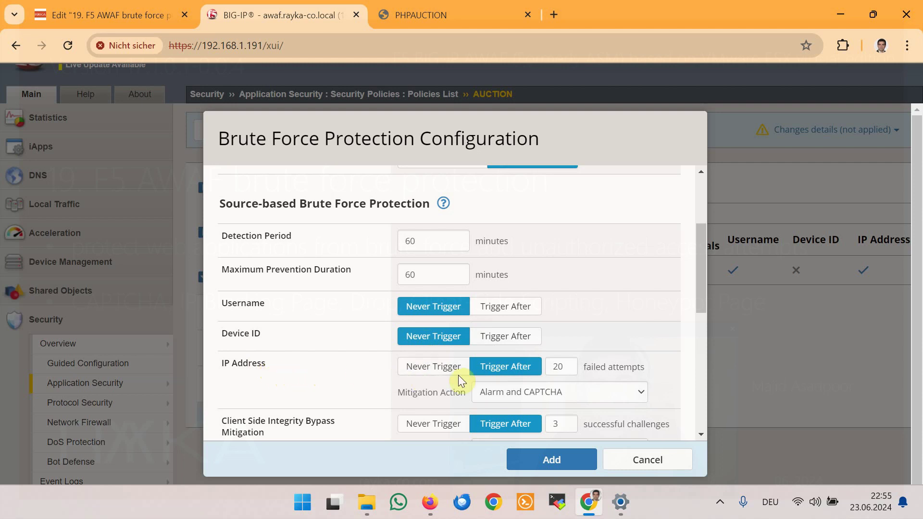
{"action": "double_click", "coordinate": [560, 368]}
{"action": "type", "text": "3"}
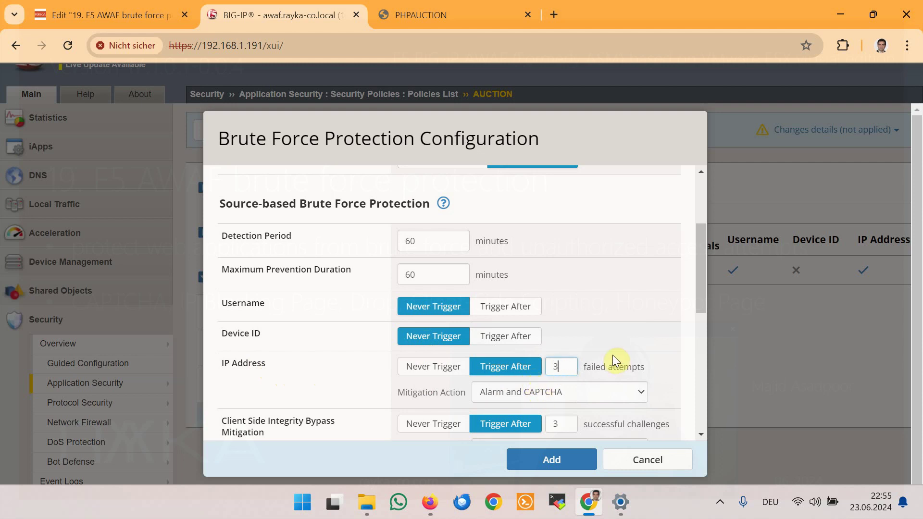
Choose Alarm and CAPTCHA as the mitigation action for the IP address trigger.
{"action": "scroll", "coordinate": [616, 357], "scroll_direction": "down", "scroll_amount": 1}
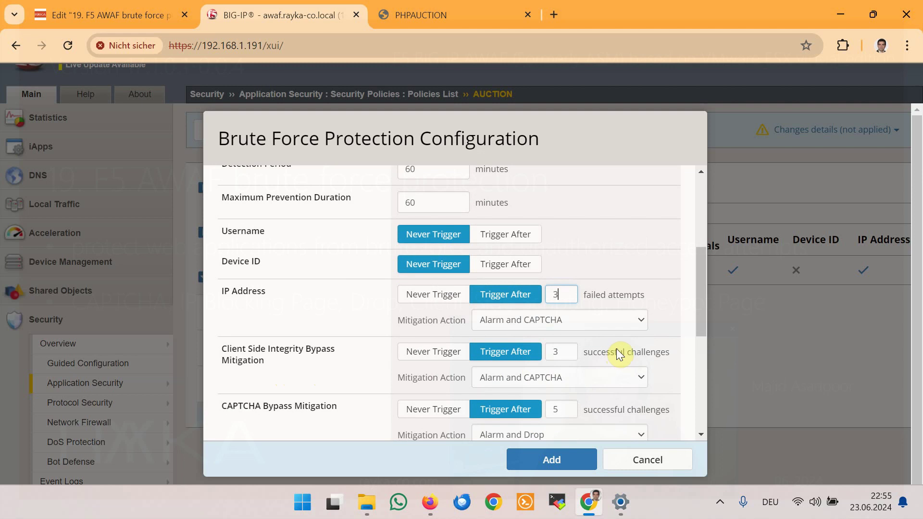
{"action": "left_click", "coordinate": [597, 329]}
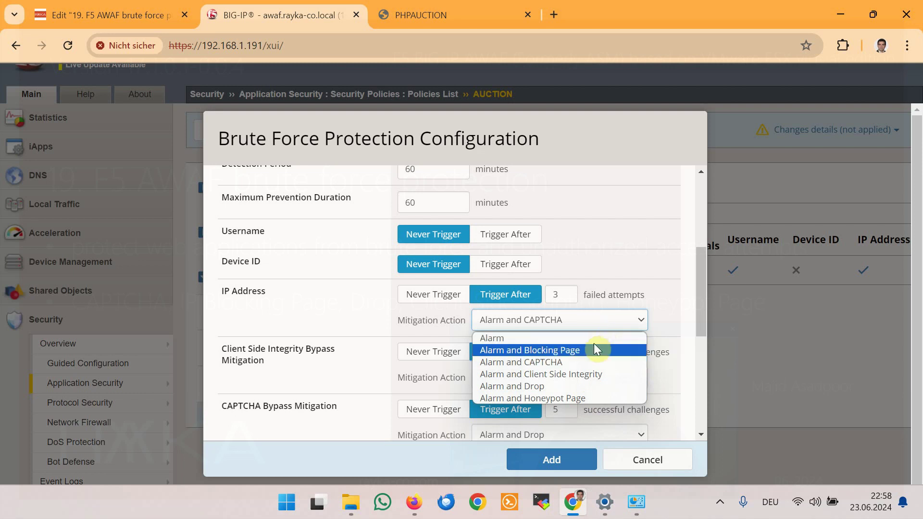
{"action": "left_click", "coordinate": [590, 364]}
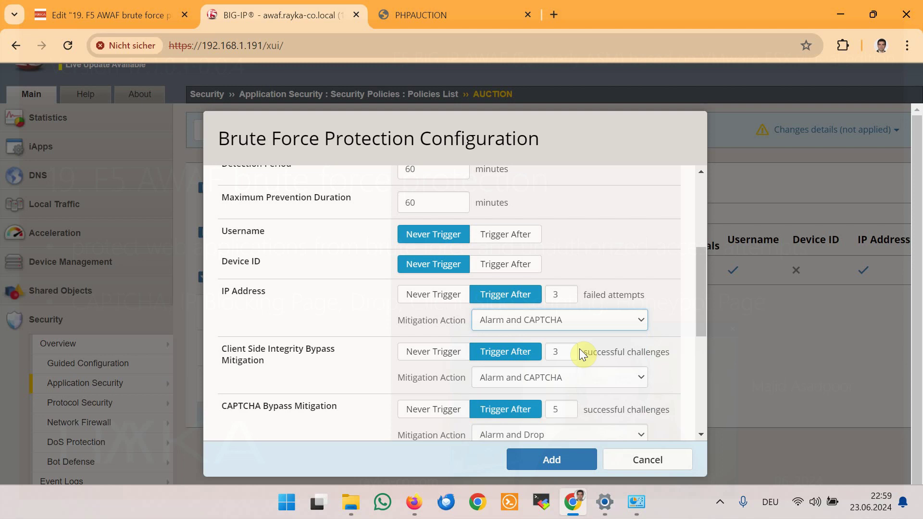
Switch to the PHPAUCTION website and open its user login page.
{"action": "left_click", "coordinate": [476, 18]}
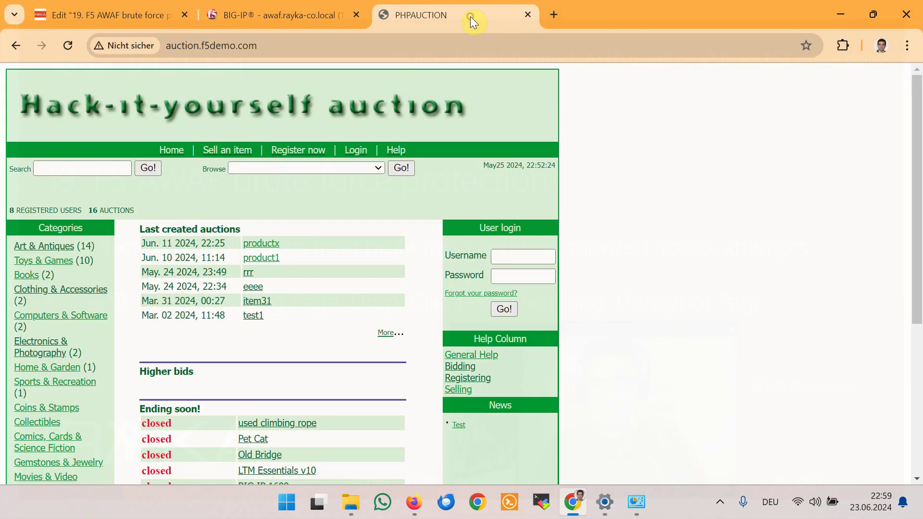
{"action": "left_click", "coordinate": [350, 153]}
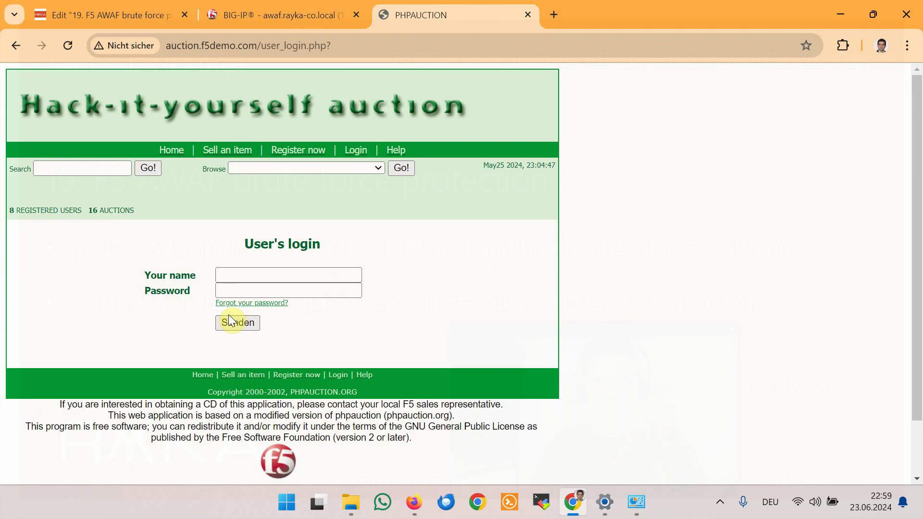
Switch back to BIG-IP and add the brute force protection configuration for /user_login.php.
{"action": "left_click", "coordinate": [269, 15]}
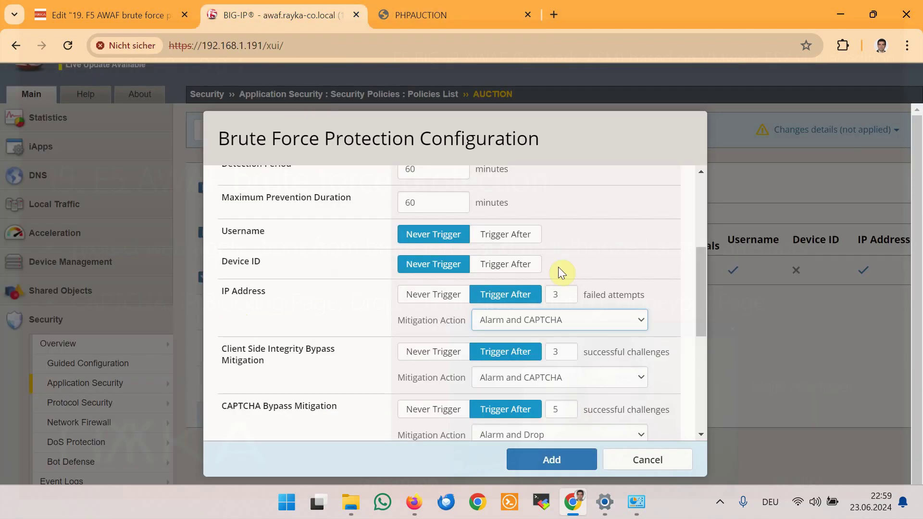
{"action": "left_click", "coordinate": [568, 465]}
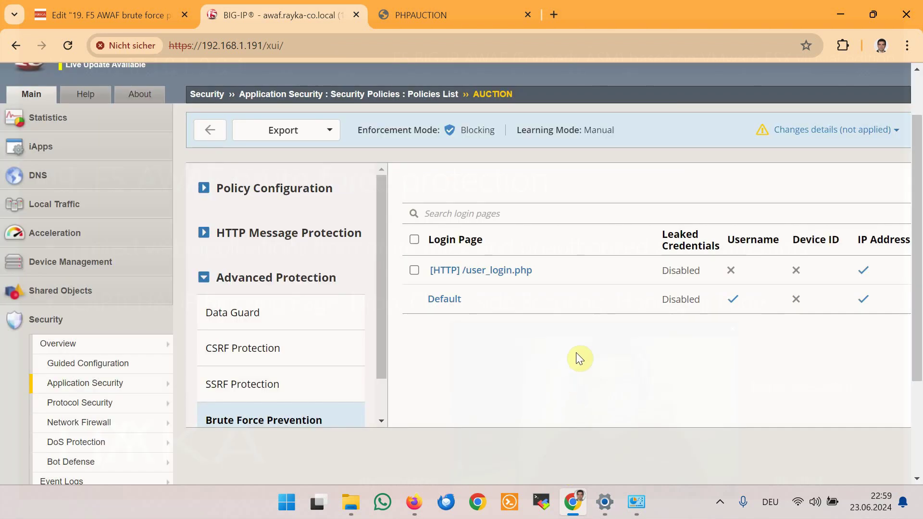
{"action": "scroll", "coordinate": [687, 353], "scroll_direction": "down", "scroll_amount": 2, "text": "ctrl"}
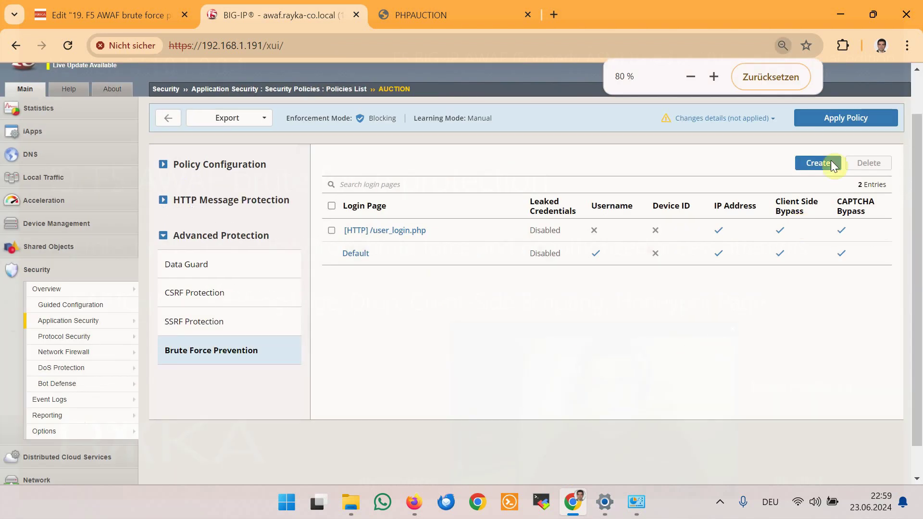
Apply the pending brute force protection changes to the AUCTION policy.
{"action": "left_click", "coordinate": [845, 118]}
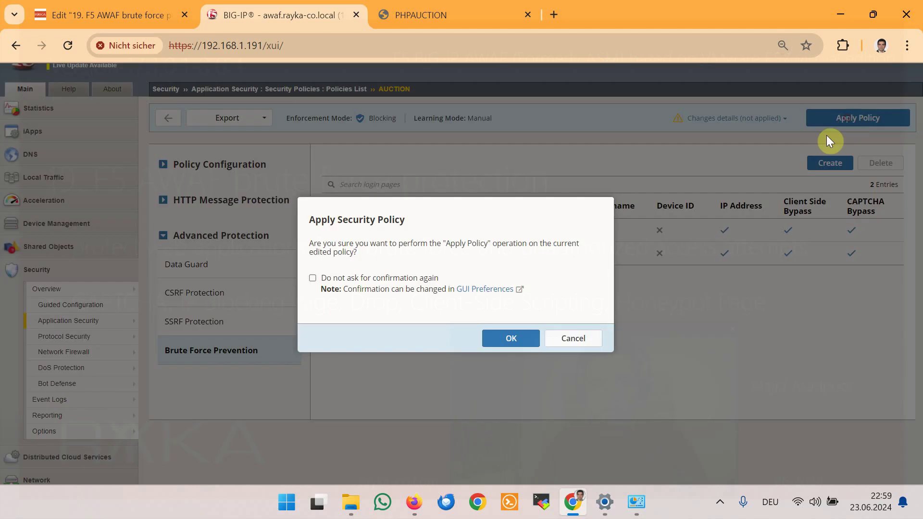
{"action": "left_click", "coordinate": [513, 339]}
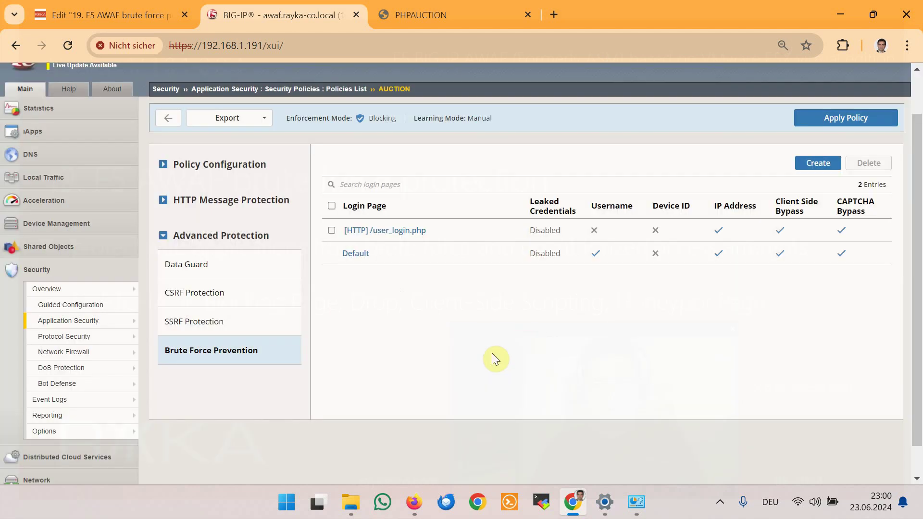
Switch to the PHPAUCTION website, submit the empty login form repeatedly, and answer the CAPTCHA with the code shown in its image.
{"action": "left_click", "coordinate": [423, 14]}
{"action": "left_click", "coordinate": [252, 334]}
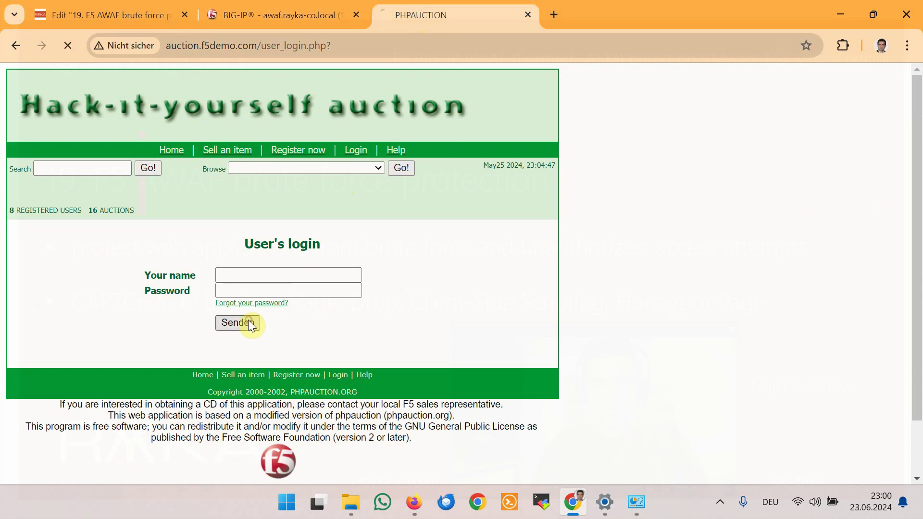
{"action": "left_click", "coordinate": [247, 339]}
{"action": "left_click", "coordinate": [247, 339]}
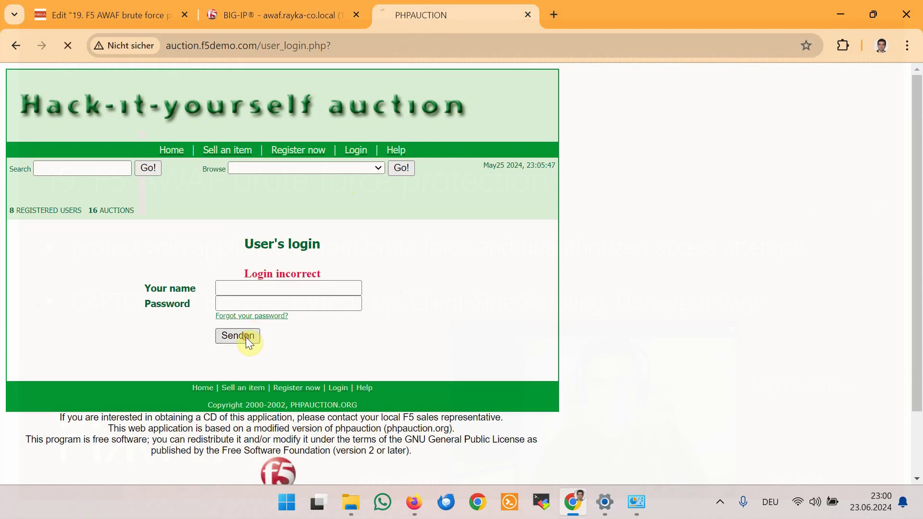
{"action": "left_click", "coordinate": [246, 337]}
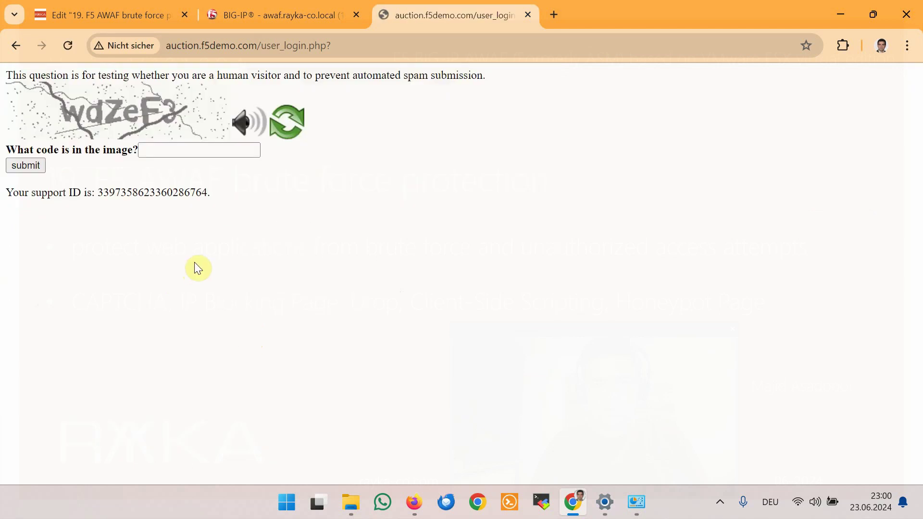
{"action": "left_click", "coordinate": [166, 144]}
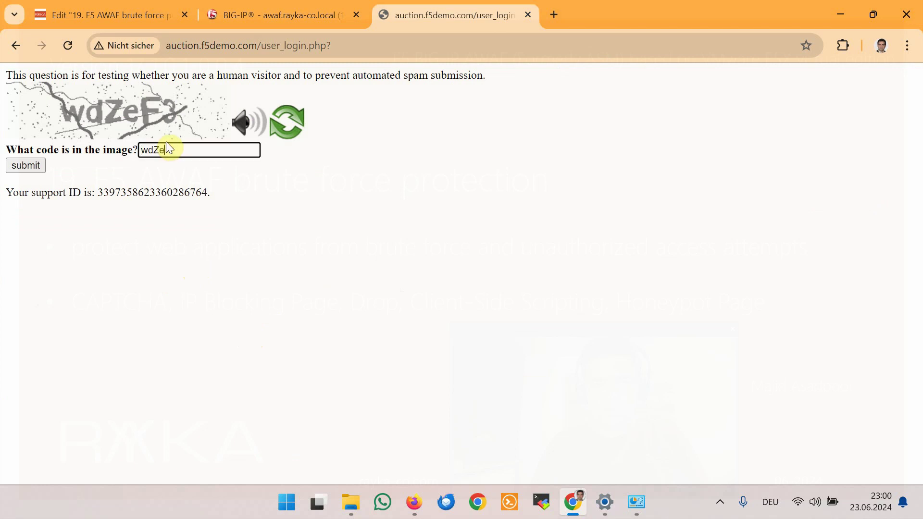
{"action": "left_click", "coordinate": [34, 168]}
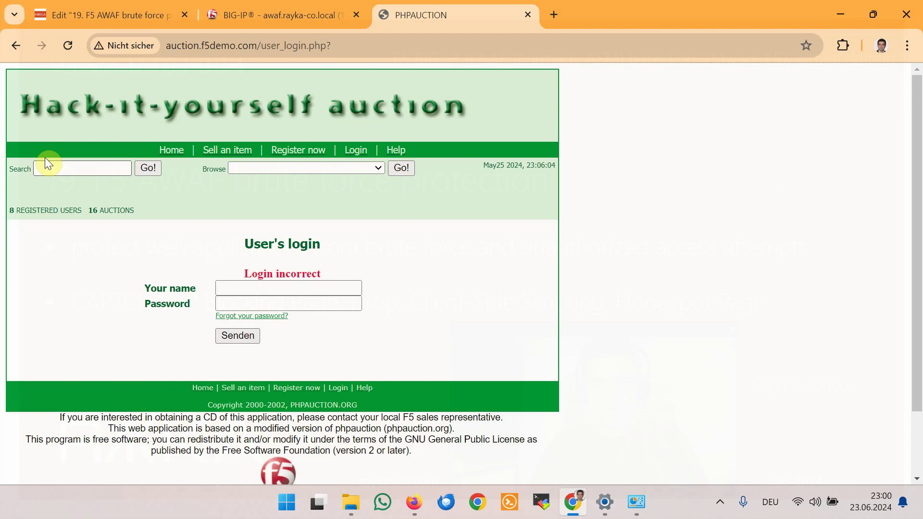
Switch back to BIG-IP and open the application request event logs.
{"action": "left_click", "coordinate": [279, 14]}
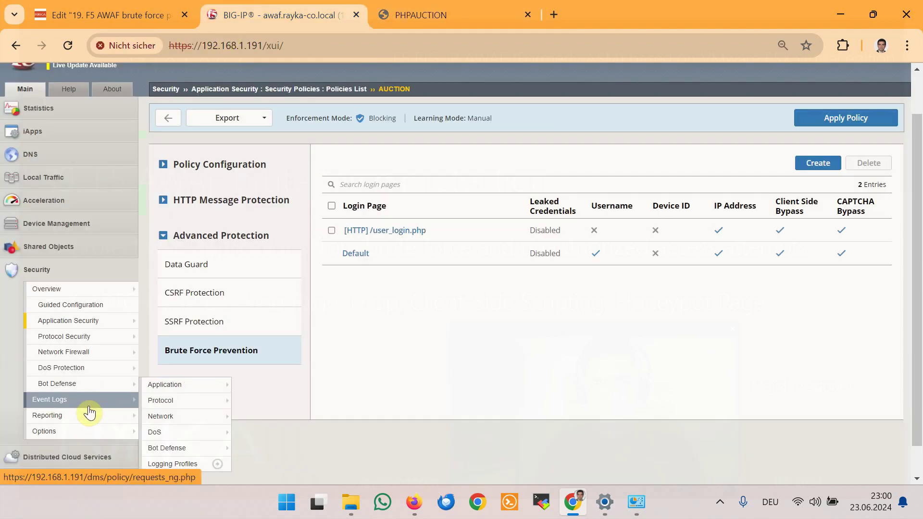
{"action": "key", "text": "ctrl+plus"}
{"action": "key", "text": "ctrl+plus"}
{"action": "scroll", "coordinate": [98, 391], "scroll_direction": "down", "scroll_amount": 1}
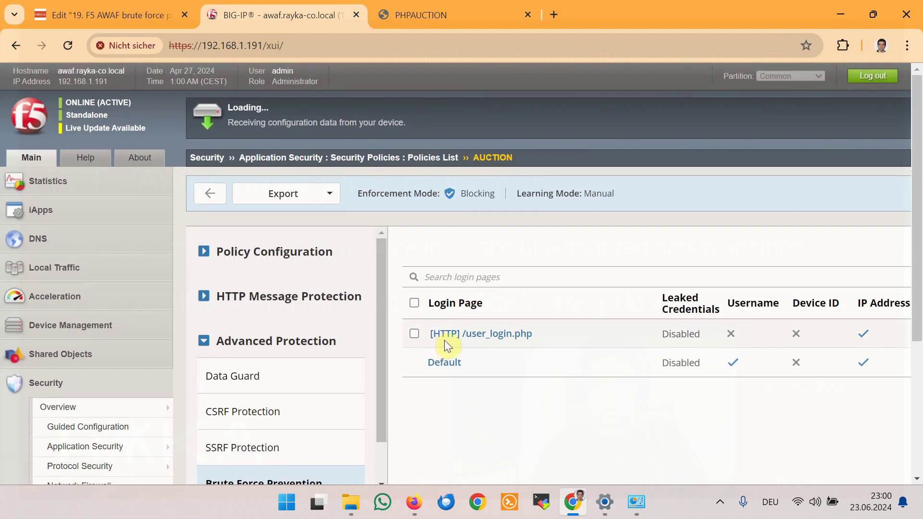
{"action": "scroll", "coordinate": [428, 336], "scroll_direction": "down", "scroll_amount": 1}
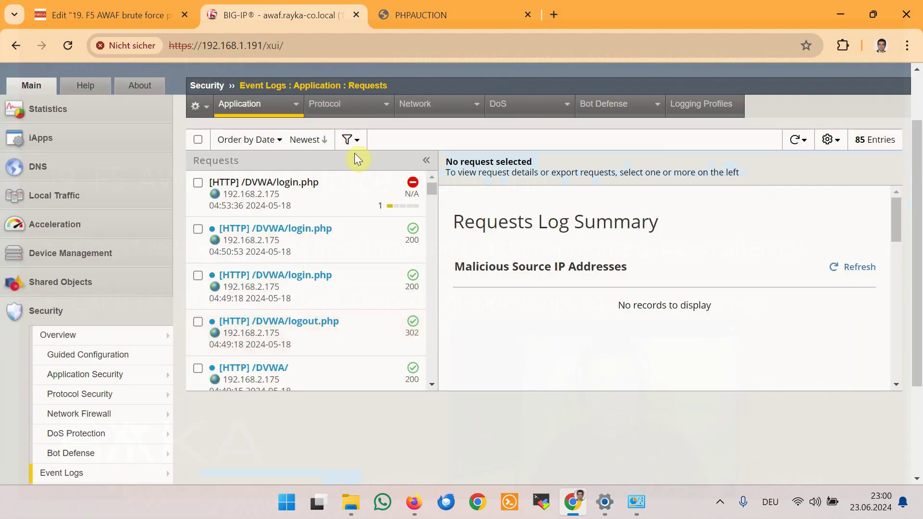
Filter the request log by the violation "Brute Force: Maximum login attempts are exceeded".
{"action": "left_click", "coordinate": [355, 146]}
{"action": "scroll", "coordinate": [458, 337], "scroll_direction": "down", "scroll_amount": 2}
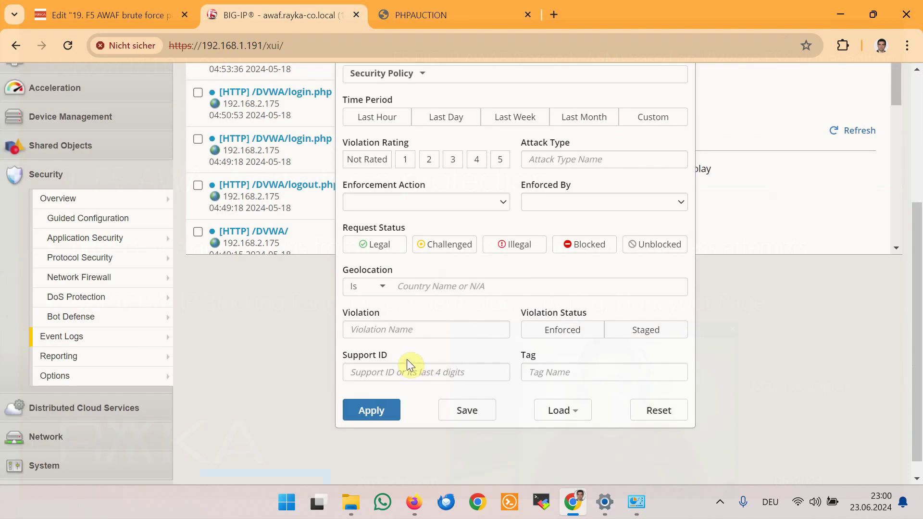
{"action": "left_click", "coordinate": [393, 323]}
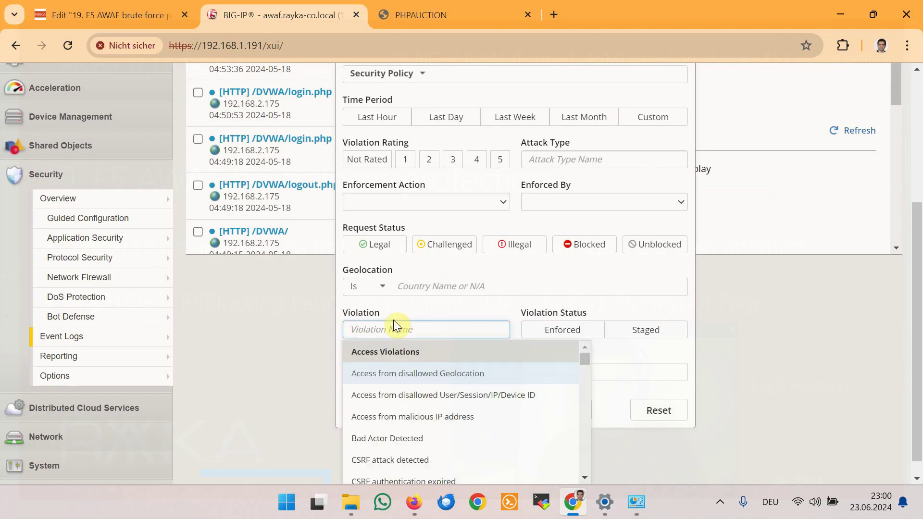
{"action": "type", "text": "bru"}
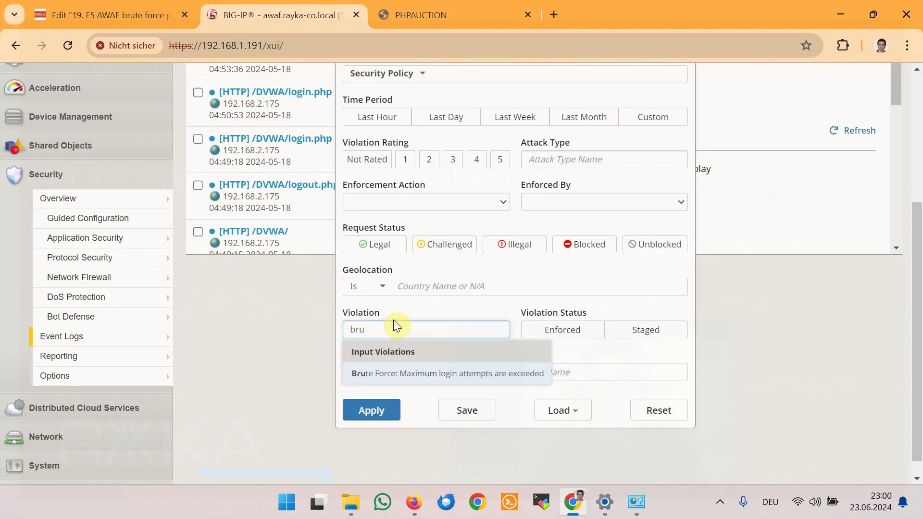
{"action": "left_click", "coordinate": [463, 376]}
{"action": "left_click", "coordinate": [371, 412]}
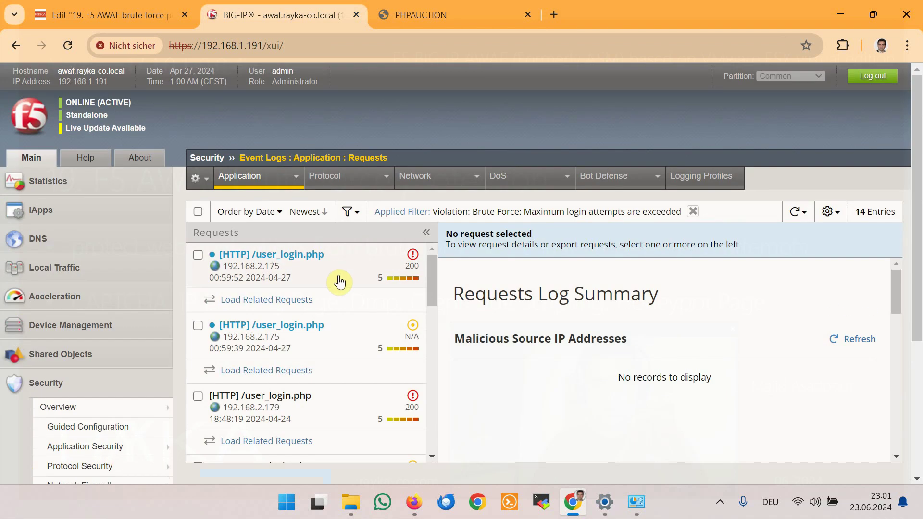
Examine the triggered violations, request status and enforcement action of the two newest /user_login.php requests in the log.
{"action": "triple_click", "coordinate": [340, 279]}
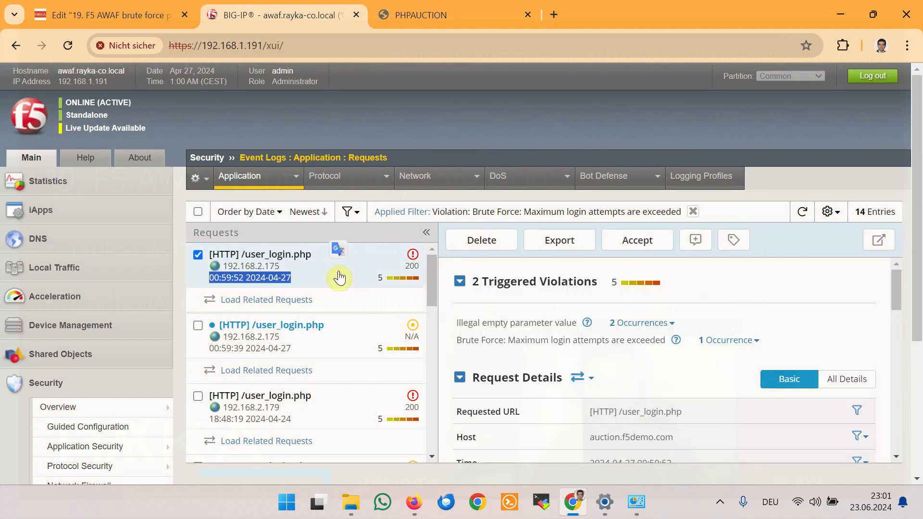
{"action": "left_click_drag", "start_coordinate": [460, 340], "coordinate": [637, 349]}
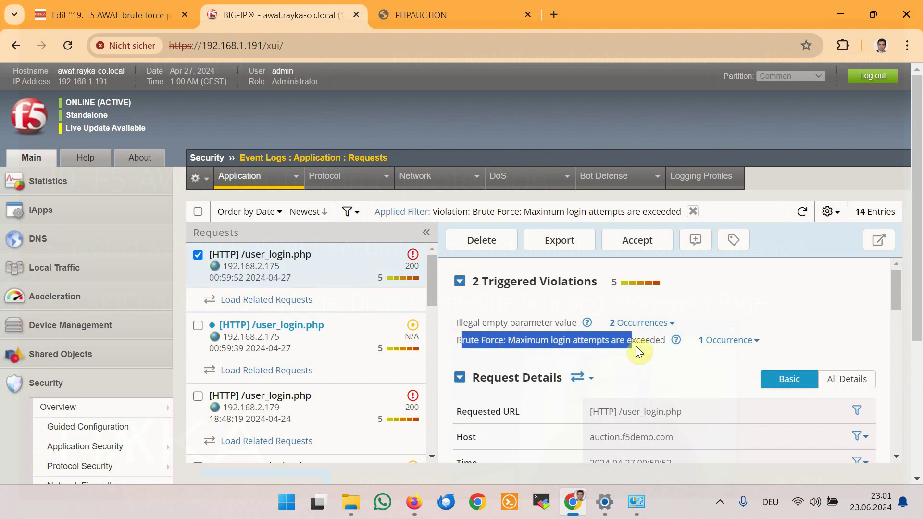
{"action": "key", "text": "Down"}
{"action": "scroll", "coordinate": [898, 225], "scroll_direction": "down", "scroll_amount": 3}
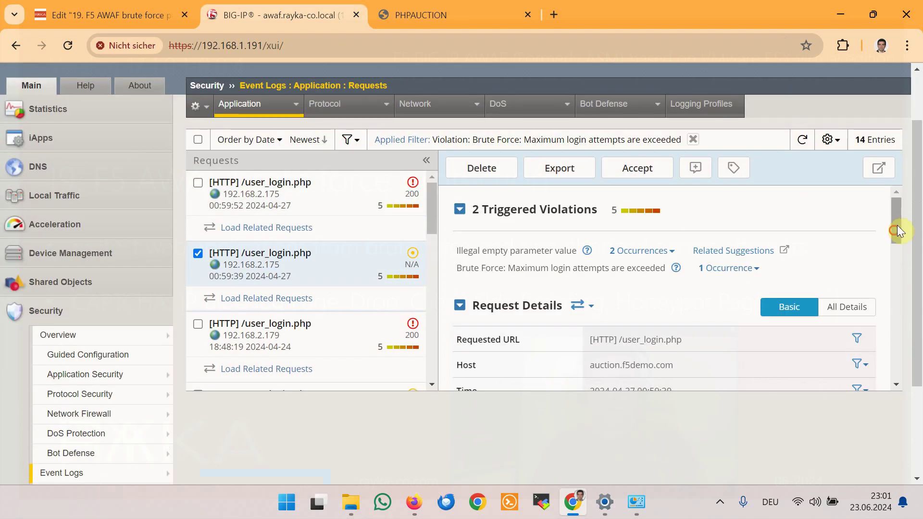
{"action": "mouse_move", "coordinate": [898, 242]}
{"action": "left_mouse_down"}
{"action": "mouse_move", "coordinate": [900, 288]}
{"action": "mouse_move", "coordinate": [900, 242]}
{"action": "left_mouse_up"}
{"action": "key", "text": "Up"}
{"action": "scroll", "coordinate": [717, 330], "scroll_direction": "down", "scroll_amount": 5}
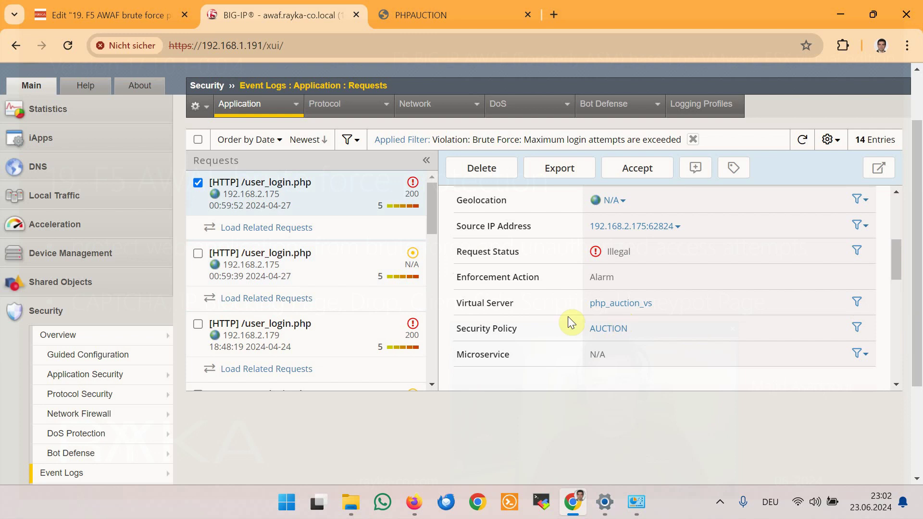
{"action": "scroll", "coordinate": [307, 348], "scroll_direction": "down", "scroll_amount": 1}
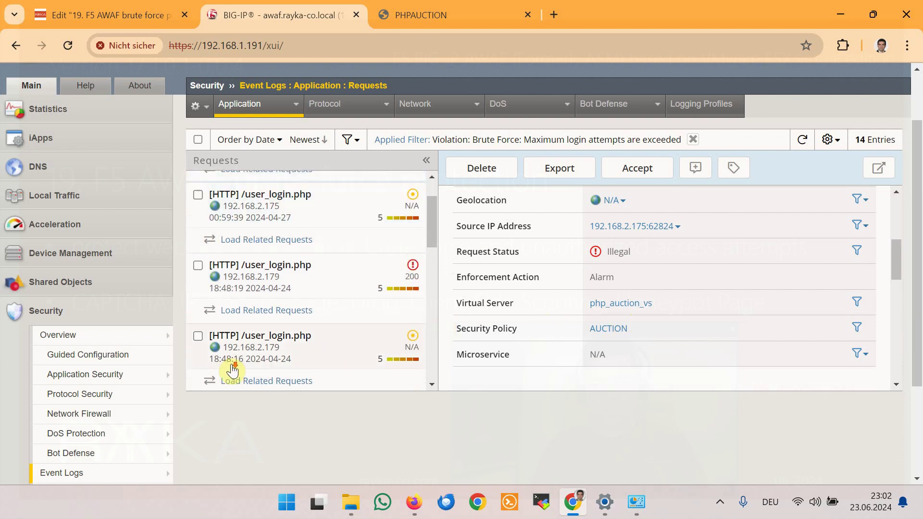
Open the Brute Force Prevention settings of the AUCTION security policy.
{"action": "mouse_move", "coordinate": [158, 380]}
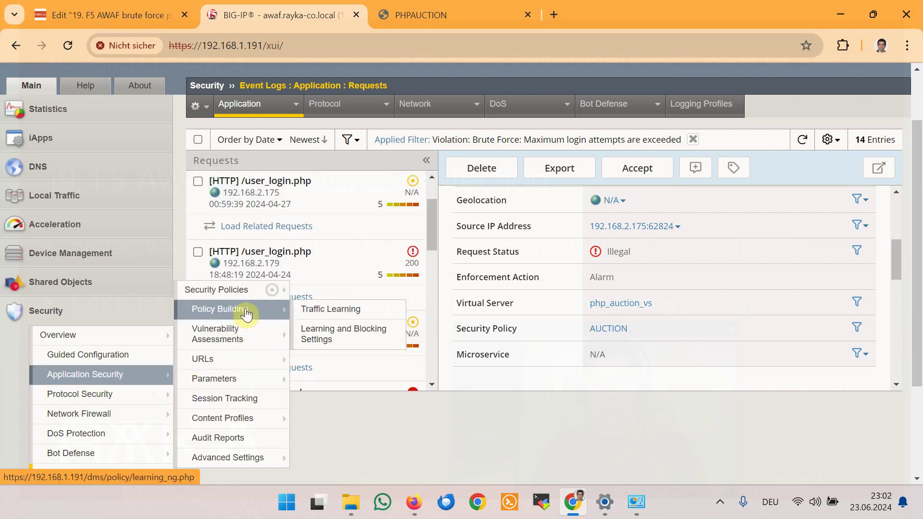
{"action": "mouse_move", "coordinate": [251, 289]}
{"action": "left_click", "coordinate": [325, 291]}
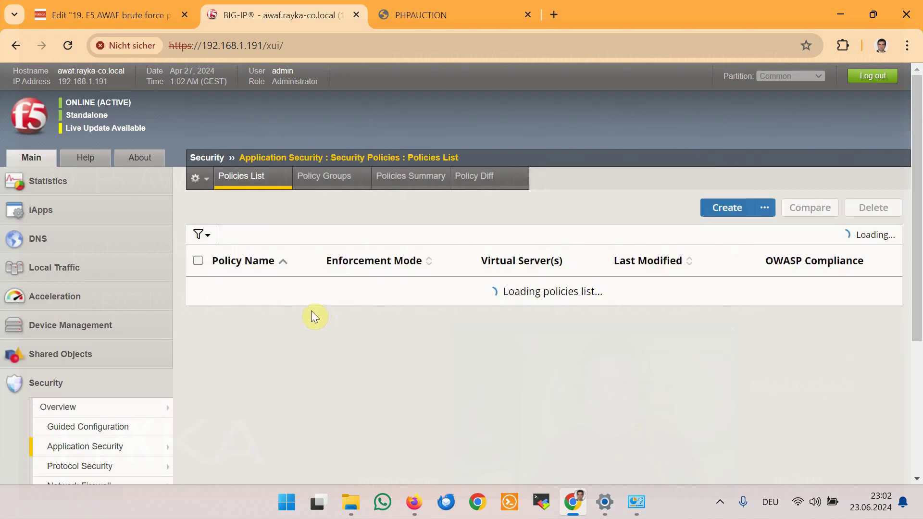
{"action": "left_click", "coordinate": [236, 292]}
{"action": "scroll", "coordinate": [259, 296], "scroll_direction": "down", "scroll_amount": 6}
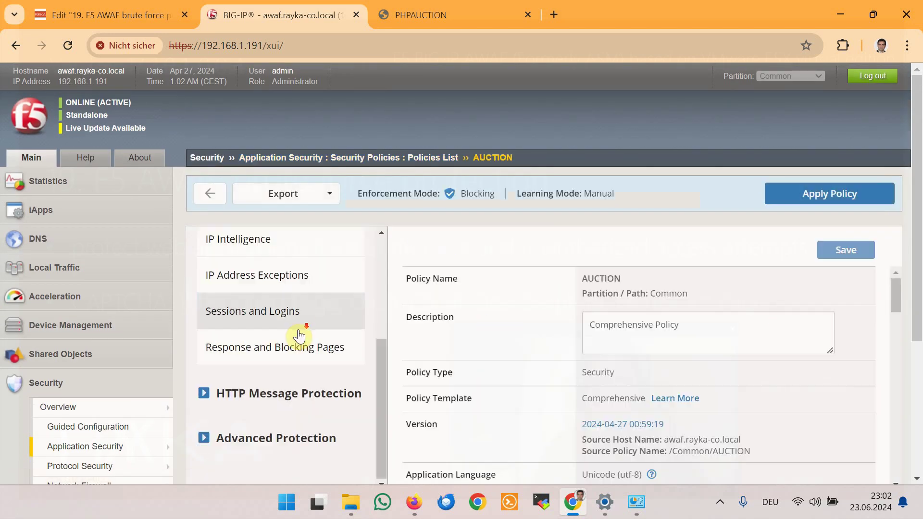
{"action": "left_click", "coordinate": [216, 369]}
{"action": "scroll", "coordinate": [303, 355], "scroll_direction": "down", "scroll_amount": 3}
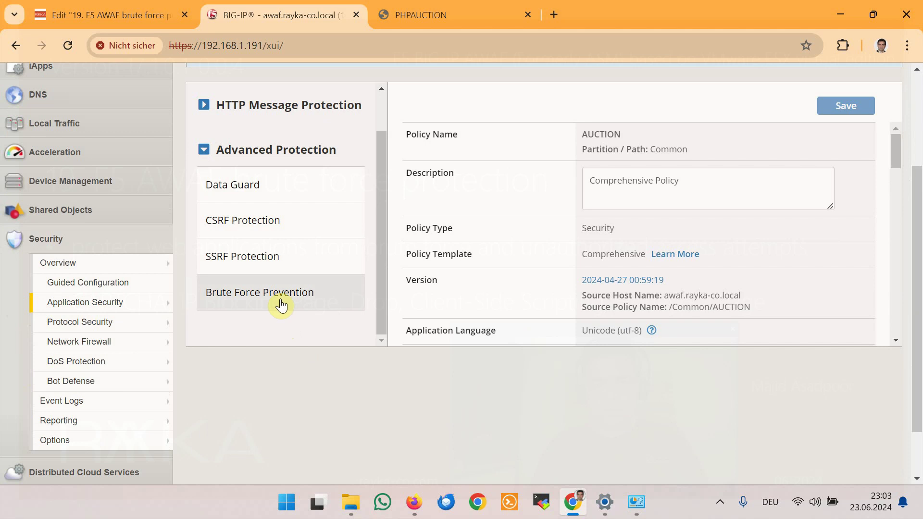
{"action": "left_click", "coordinate": [281, 304]}
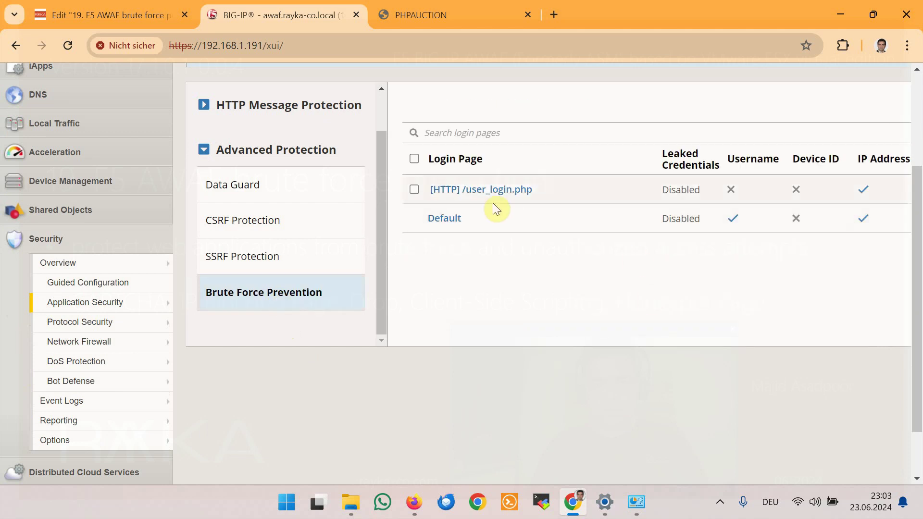
Update the /user_login.php brute force configuration to use Alarm and Blocking Page as the IP address mitigation action.
{"action": "left_click", "coordinate": [480, 189]}
{"action": "scroll", "coordinate": [579, 328], "scroll_direction": "down", "scroll_amount": 3}
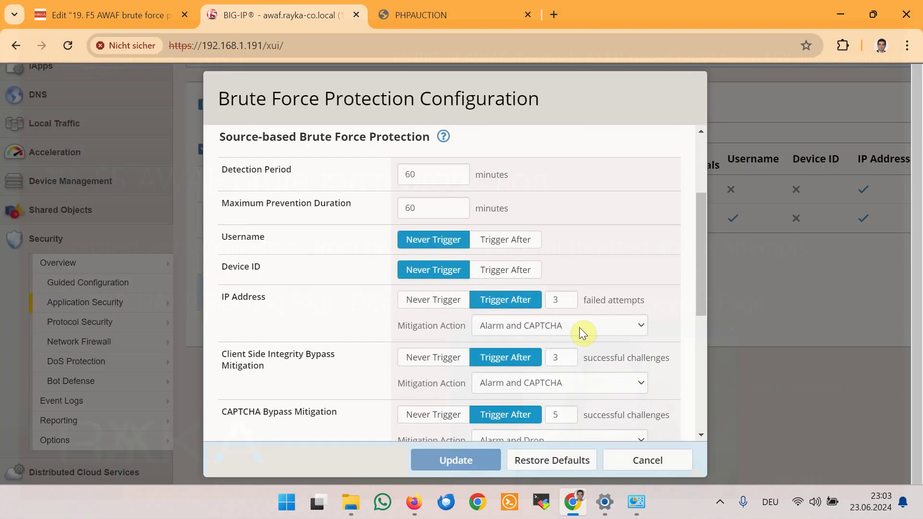
{"action": "left_click", "coordinate": [572, 322]}
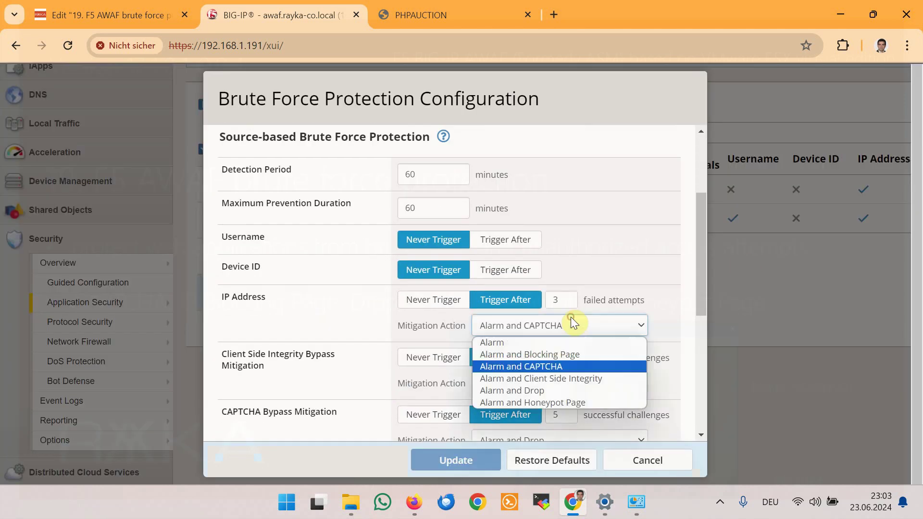
{"action": "left_click", "coordinate": [581, 355]}
{"action": "left_click", "coordinate": [454, 459]}
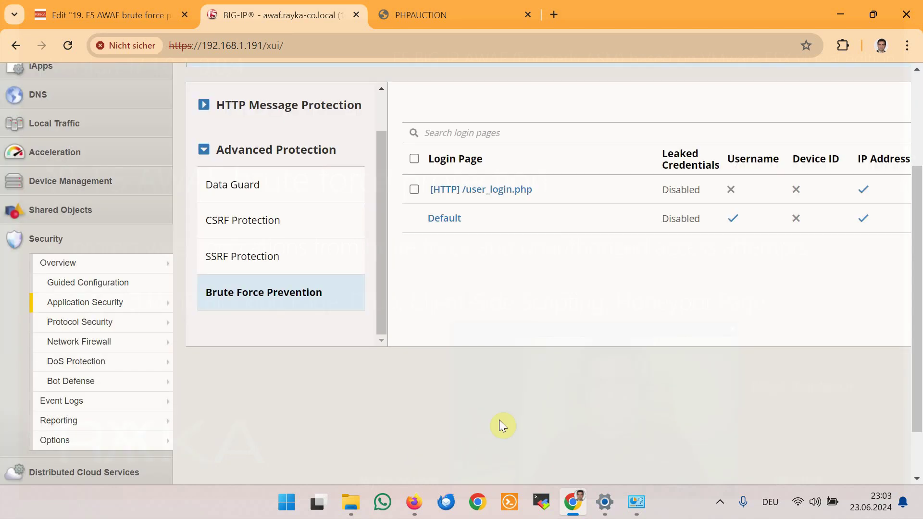
Apply the changed IP address mitigation to the AUCTION policy.
{"action": "key", "text": "ctrl+minus"}
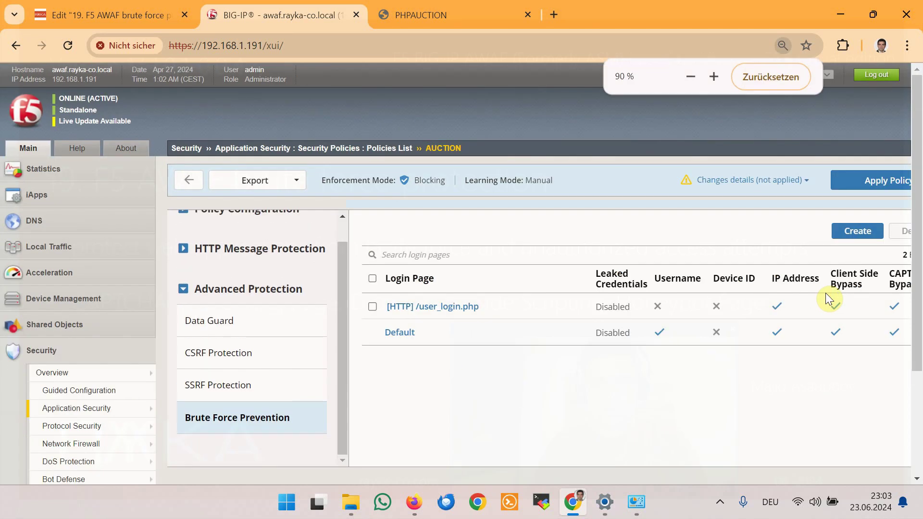
{"action": "left_click", "coordinate": [880, 179]}
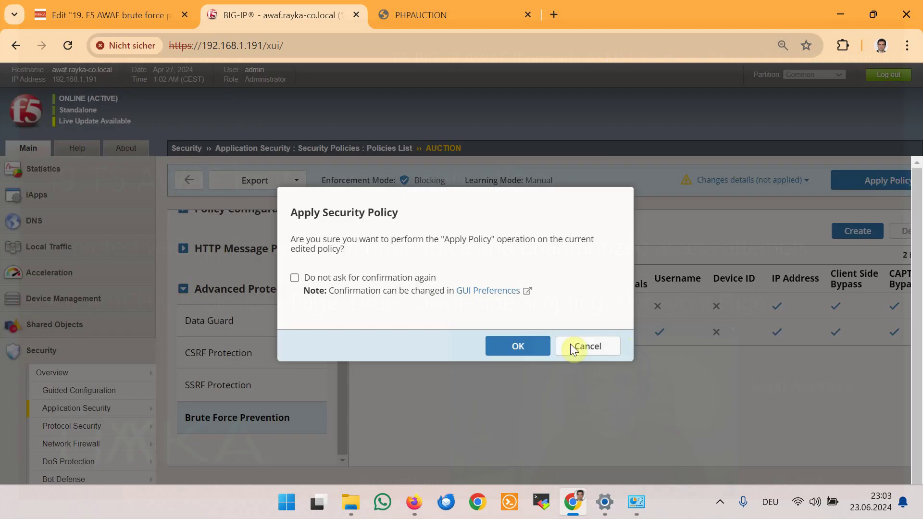
{"action": "left_click", "coordinate": [534, 347]}
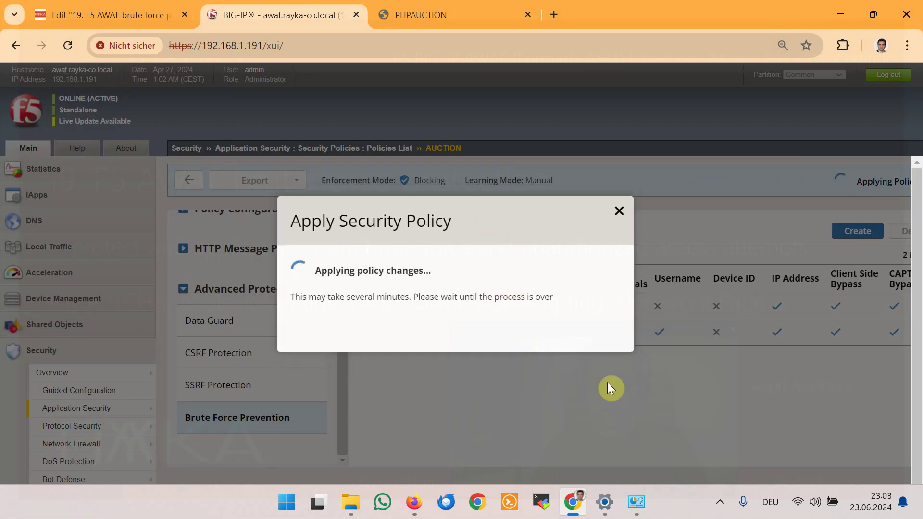
Switch to the Windows network connections, set the WLAN adapter's IPv4 address to 192.168.2.176, and return to the browser.
{"action": "mouse_move", "coordinate": [607, 492]}
{"action": "left_click", "coordinate": [607, 474]}
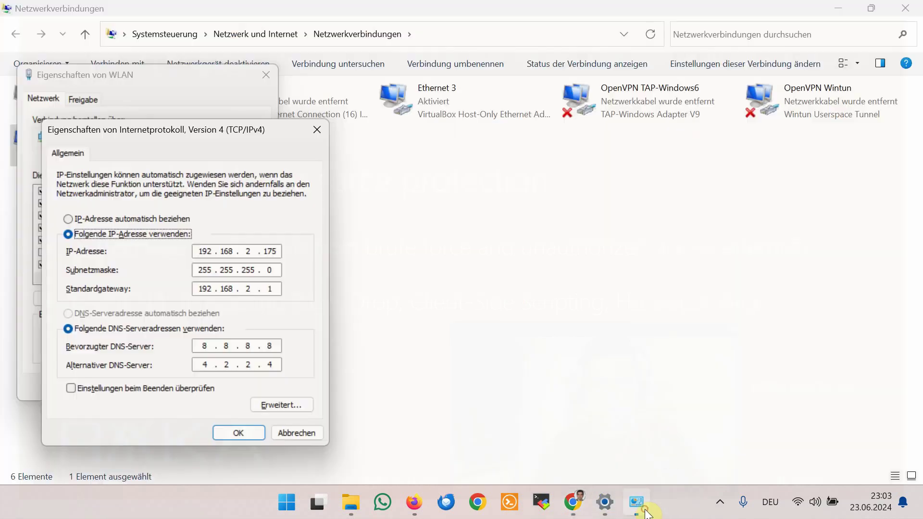
{"action": "double_click", "coordinate": [269, 251]}
{"action": "type", "text": "1"}
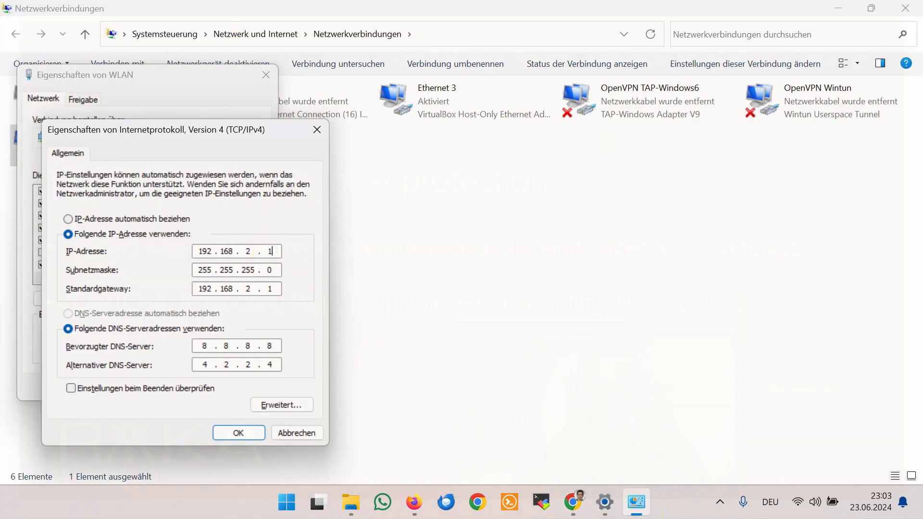
{"action": "type", "text": "75"}
{"action": "key", "text": "BackSpace"}
{"action": "key", "text": "BackSpace"}
{"action": "key", "text": "BackSpace"}
{"action": "type", "text": "176"}
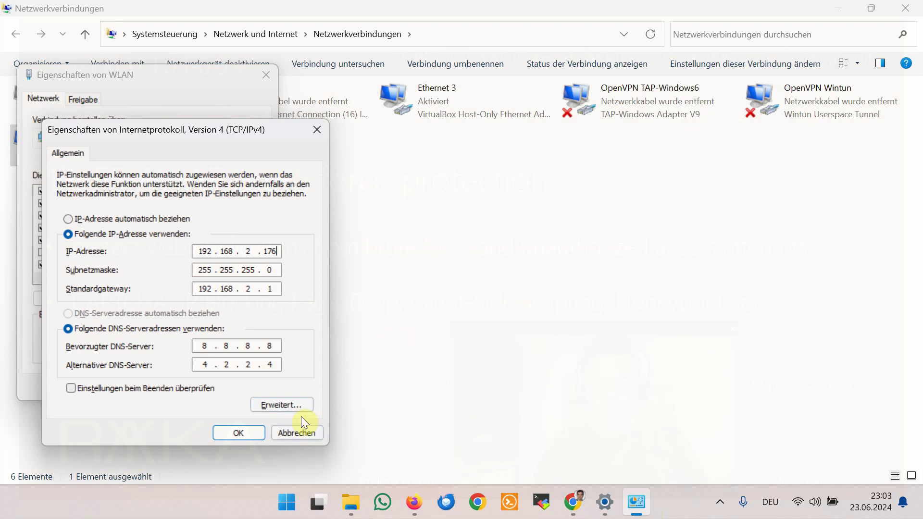
{"action": "left_click", "coordinate": [258, 435]}
{"action": "left_click", "coordinate": [184, 389]}
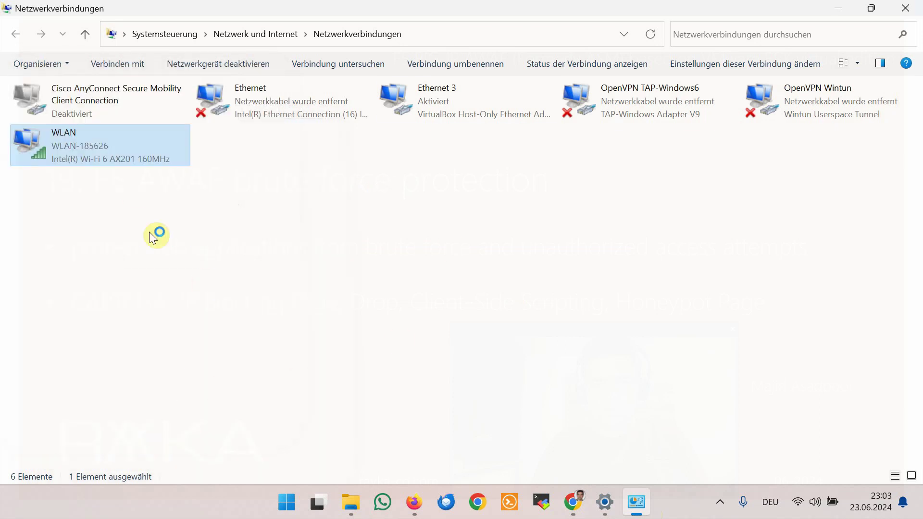
{"action": "left_click", "coordinate": [839, 8]}
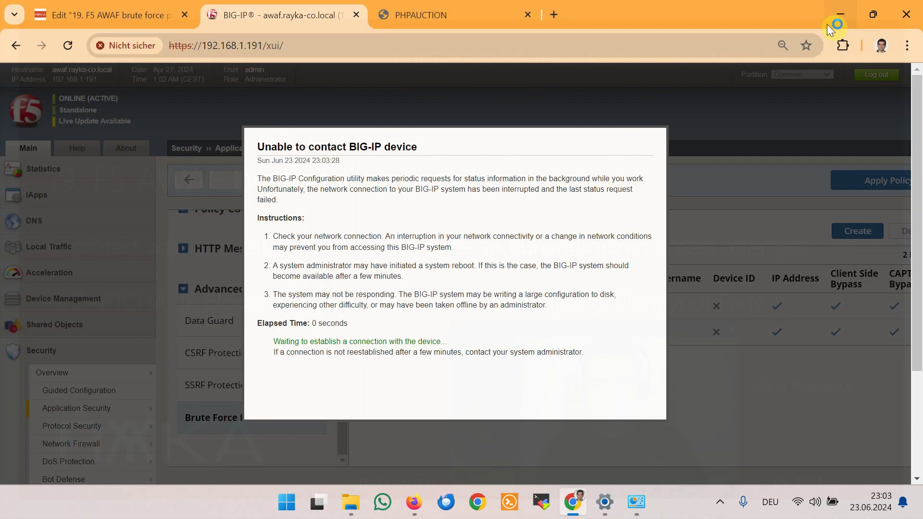
Open the auction site's login page and repeatedly submit the login form with empty name and password to trigger the brute force limit.
{"action": "left_click", "coordinate": [411, 15]}
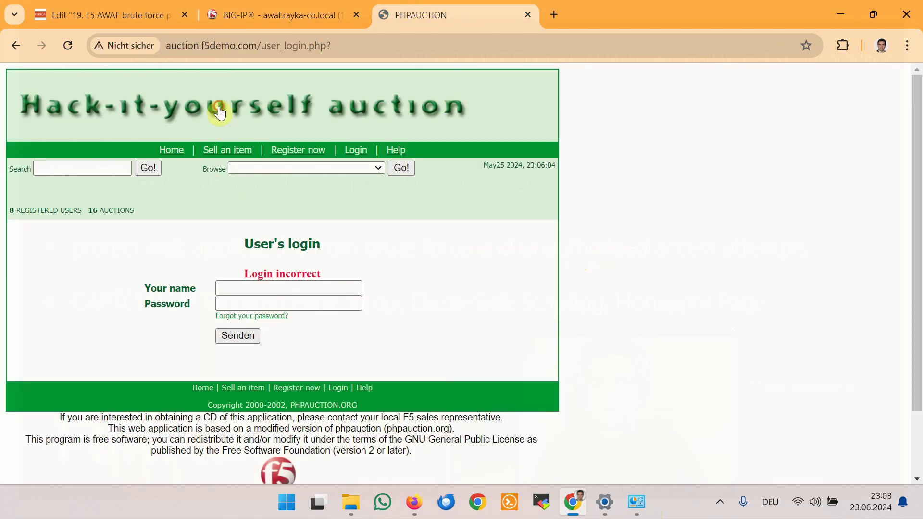
{"action": "left_click", "coordinate": [356, 150]}
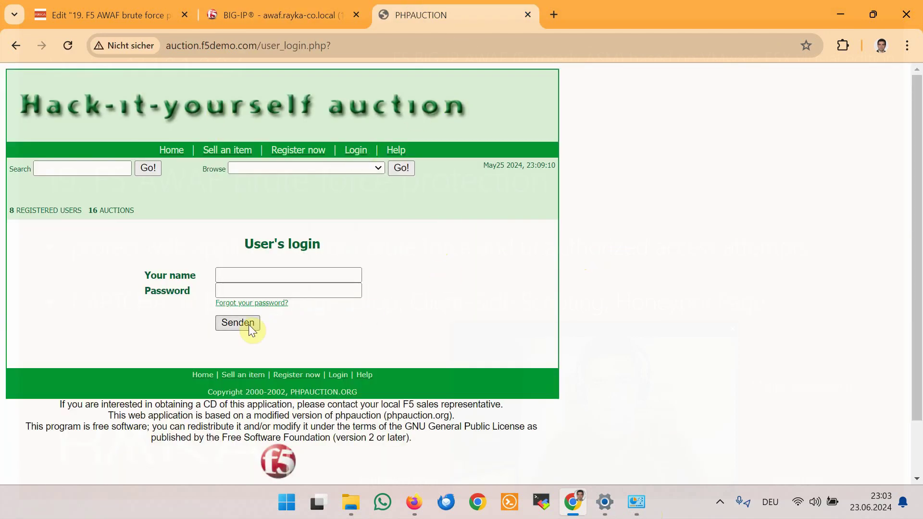
{"action": "left_click", "coordinate": [232, 326]}
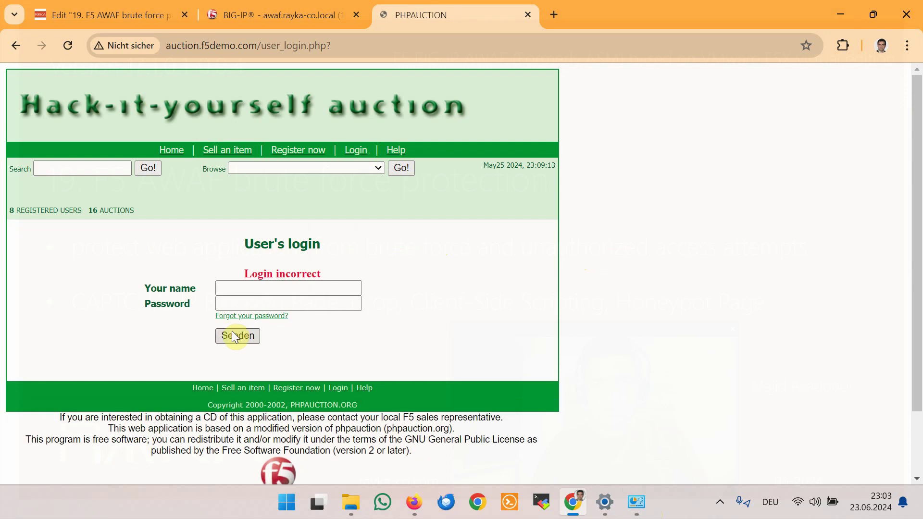
{"action": "left_click", "coordinate": [240, 334]}
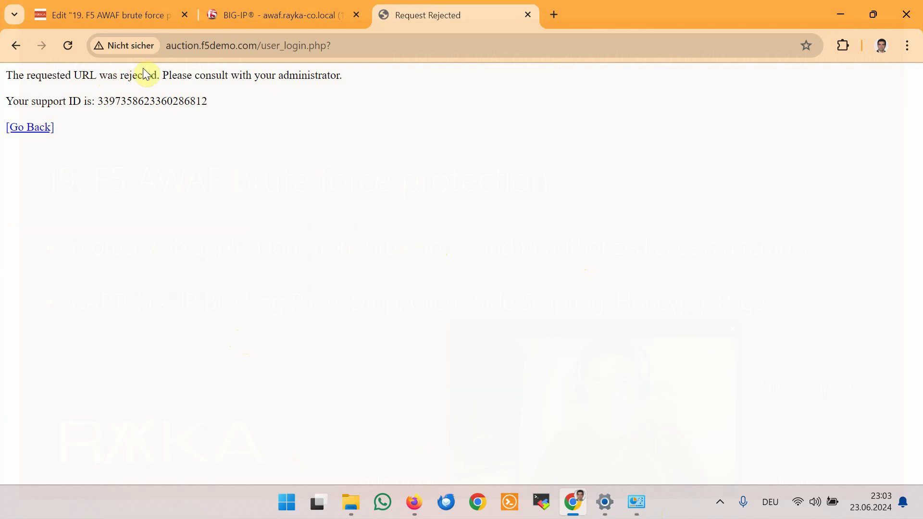
Return to BIG-IP, resume the restored device connection, and open the application requests event log in a new browser tab.
{"action": "left_click", "coordinate": [283, 14]}
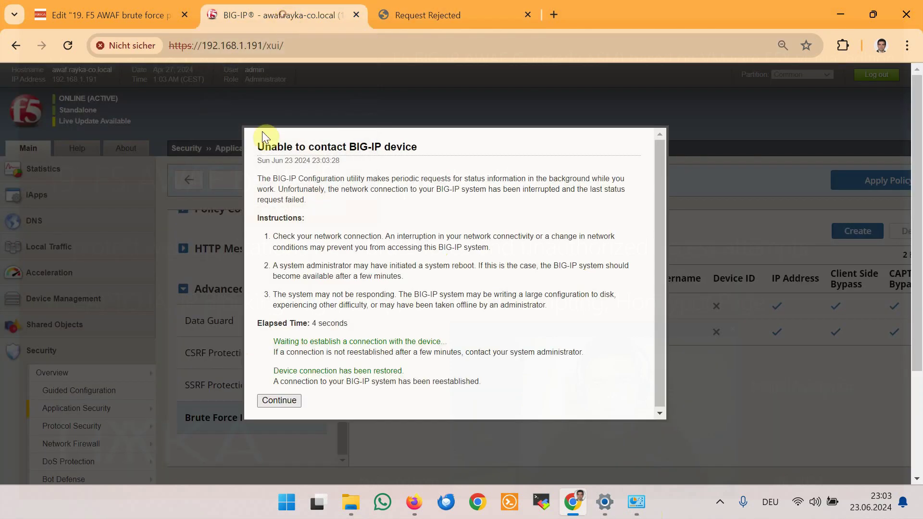
{"action": "left_click", "coordinate": [291, 399]}
{"action": "scroll", "coordinate": [96, 380], "scroll_direction": "down", "scroll_amount": 3}
{"action": "mouse_move", "coordinate": [103, 352]}
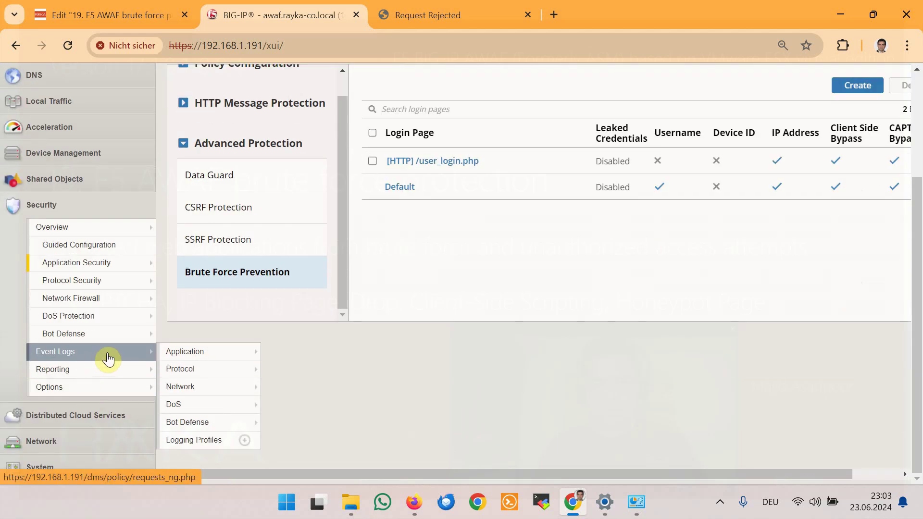
{"action": "mouse_move", "coordinate": [197, 358]}
{"action": "right_click", "coordinate": [277, 352]}
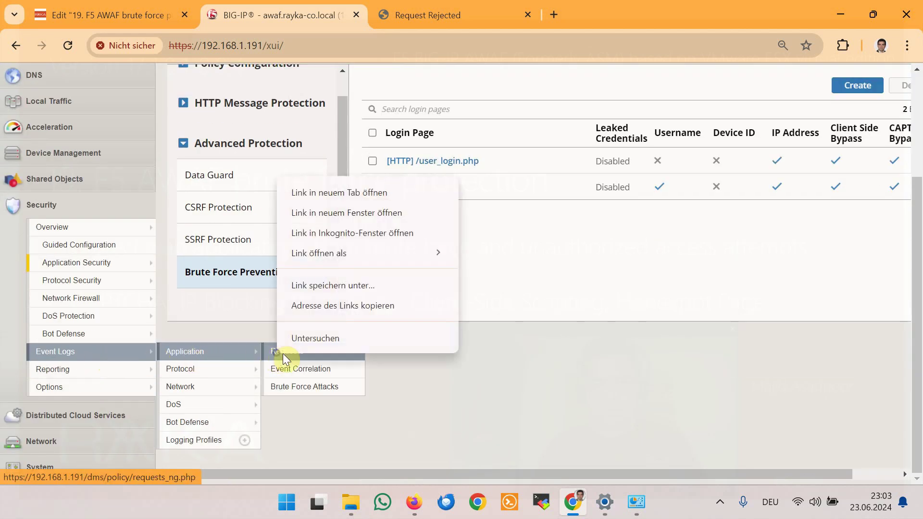
{"action": "left_click", "coordinate": [358, 191]}
{"action": "left_click", "coordinate": [402, 16]}
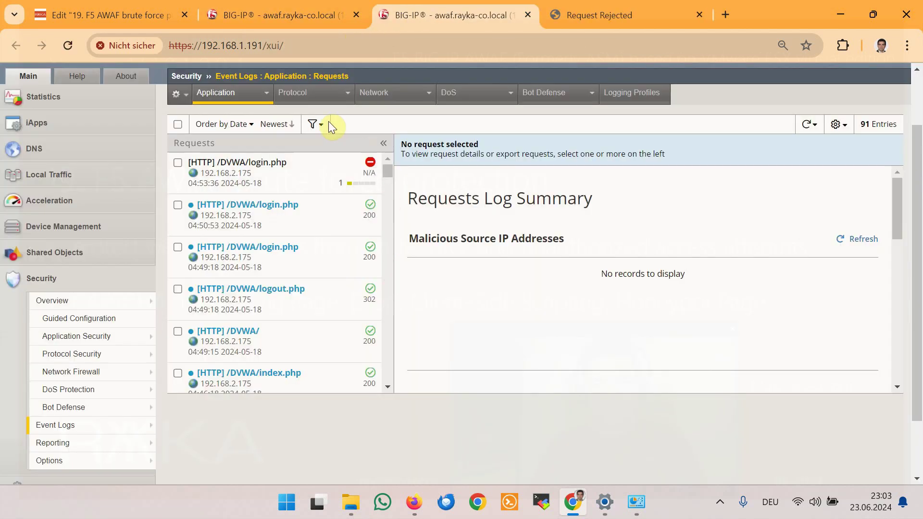
Filter the request log by the violation "Brute Force: Maximum login attempts are exceeded" and examine the newest /user_login.php request.
{"action": "left_click", "coordinate": [320, 126]}
{"action": "scroll", "coordinate": [382, 387], "scroll_direction": "down", "scroll_amount": 2}
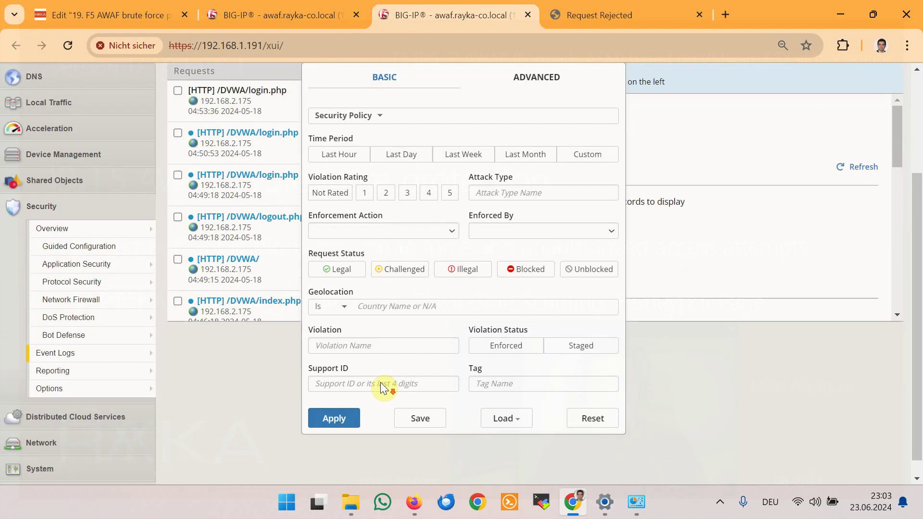
{"action": "left_click", "coordinate": [368, 343]}
{"action": "type", "text": "brute"}
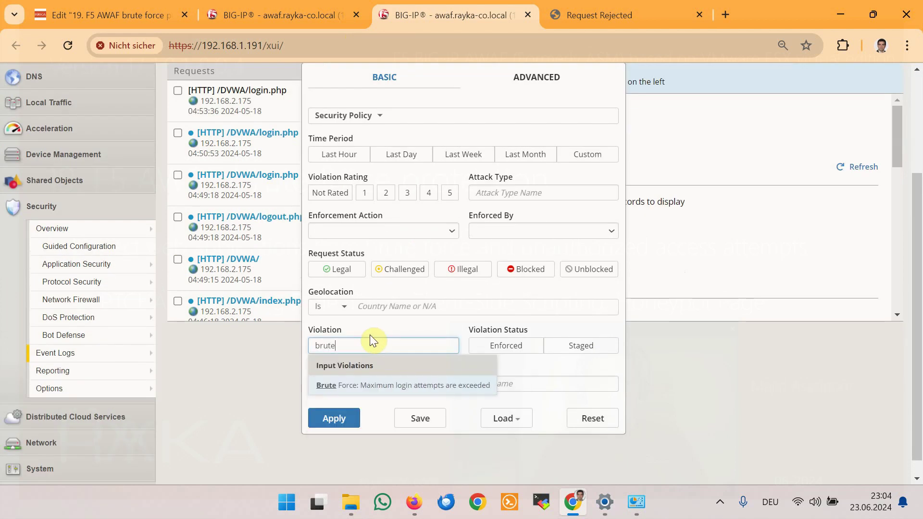
{"action": "left_click", "coordinate": [373, 385]}
{"action": "left_click", "coordinate": [339, 418]}
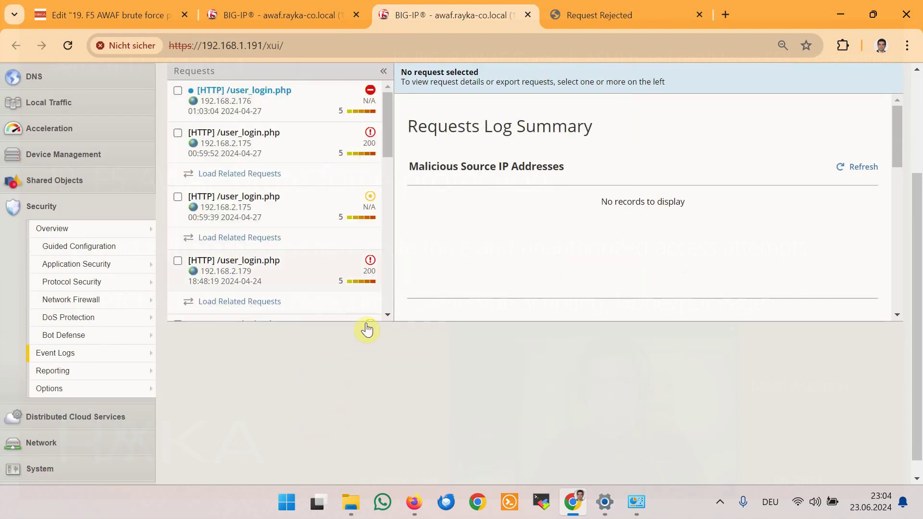
{"action": "left_click", "coordinate": [307, 191]}
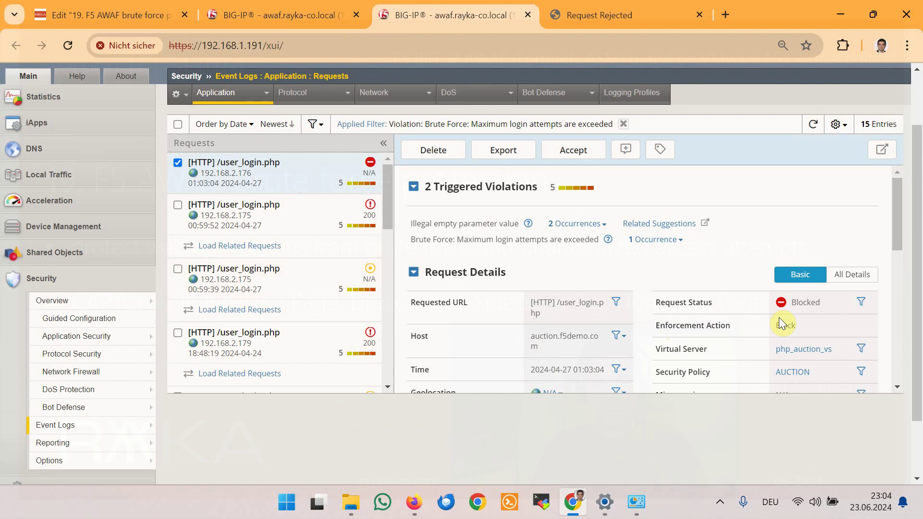
{"action": "left_click_drag", "start_coordinate": [411, 239], "coordinate": [588, 232]}
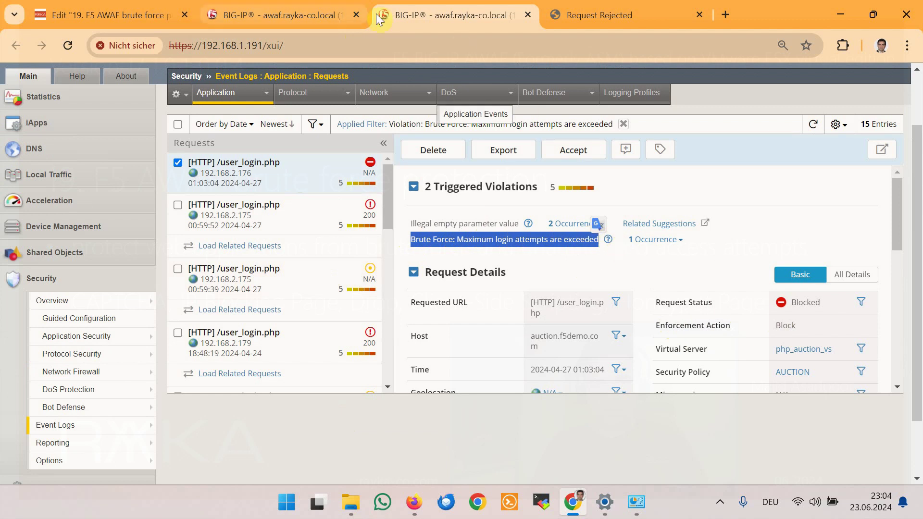
Update the /user_login.php brute force configuration to use Alarm and Drop as the IP address mitigation action.
{"action": "left_click", "coordinate": [305, 15]}
{"action": "left_click", "coordinate": [438, 163]}
{"action": "scroll", "coordinate": [643, 292], "scroll_direction": "down", "scroll_amount": 4}
{"action": "left_click", "coordinate": [585, 287]}
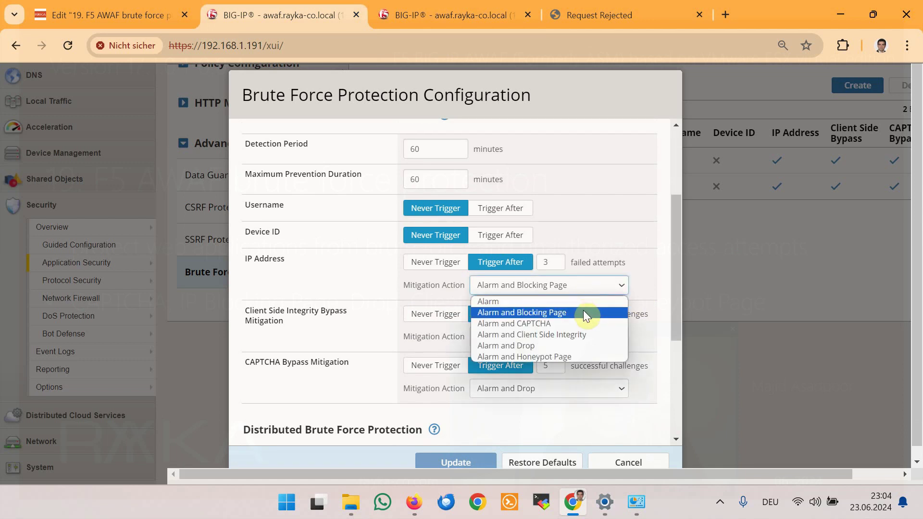
{"action": "left_click", "coordinate": [585, 344]}
{"action": "left_click", "coordinate": [464, 458]}
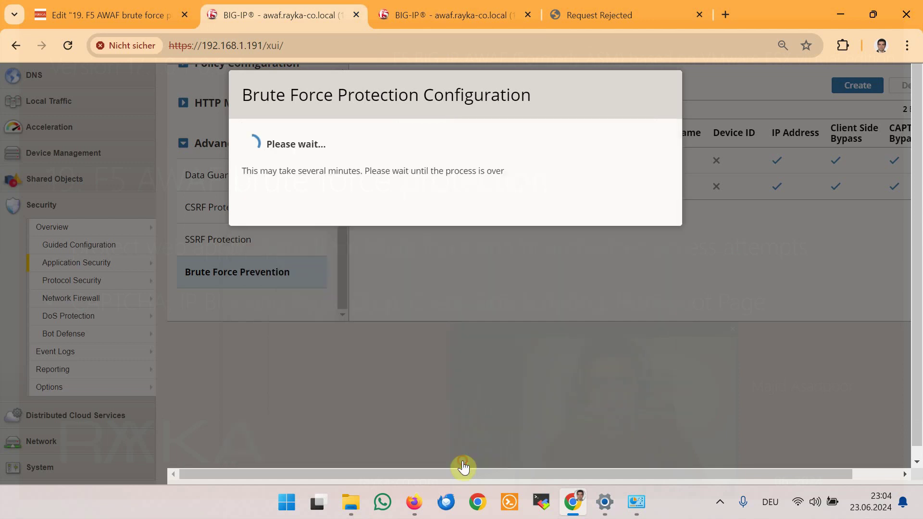
Apply the Alarm and Drop mitigation change to the AUCTION security policy.
{"action": "scroll", "coordinate": [792, 219], "scroll_direction": "up", "scroll_amount": 3}
{"action": "left_click", "coordinate": [867, 180]}
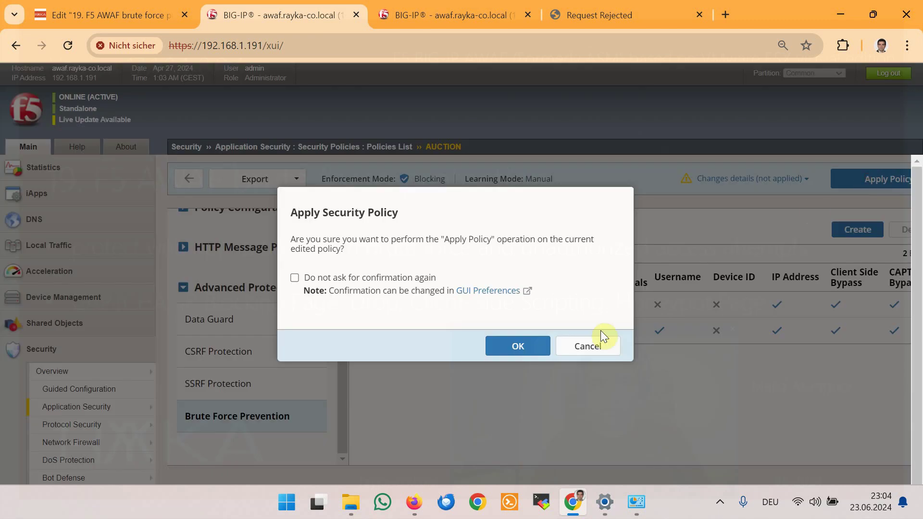
{"action": "left_click", "coordinate": [521, 350]}
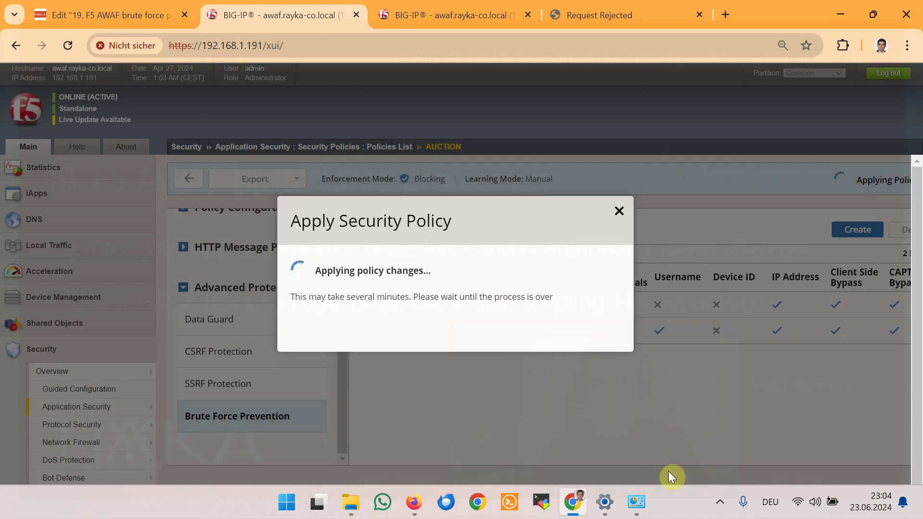
Switch to the Windows network connections, set the WLAN adapter's IPv4 address to 192.168.2.177, and return to the browser.
{"action": "left_click", "coordinate": [640, 505]}
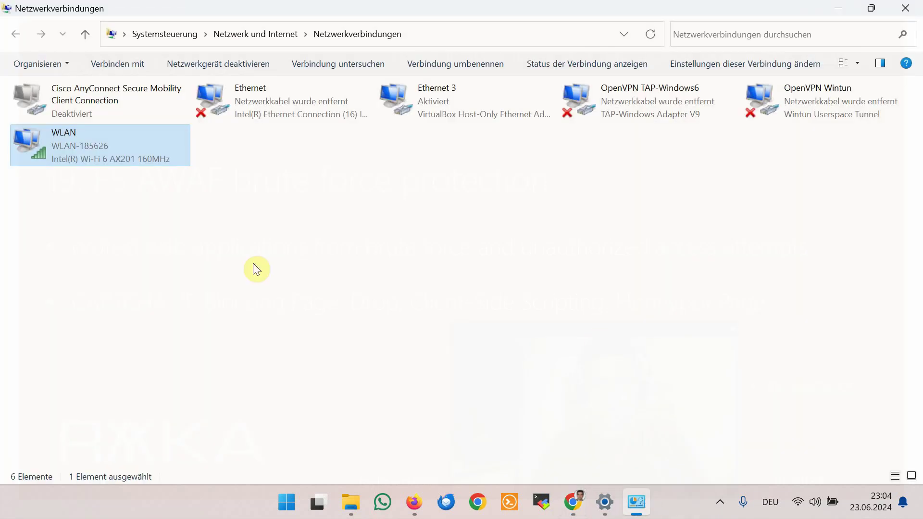
{"action": "right_click", "coordinate": [142, 153]}
{"action": "left_click", "coordinate": [227, 312]}
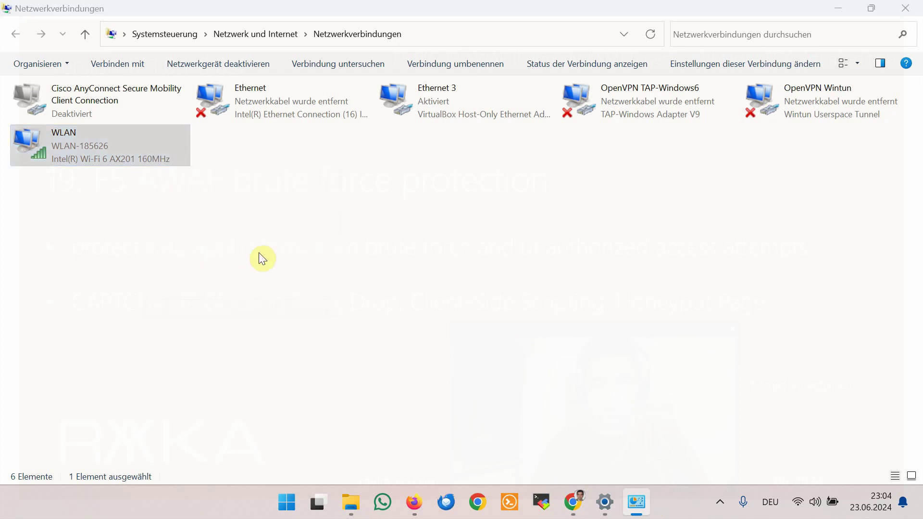
{"action": "scroll", "coordinate": [197, 248], "scroll_direction": "down", "scroll_amount": 1}
{"action": "double_click", "coordinate": [194, 243]}
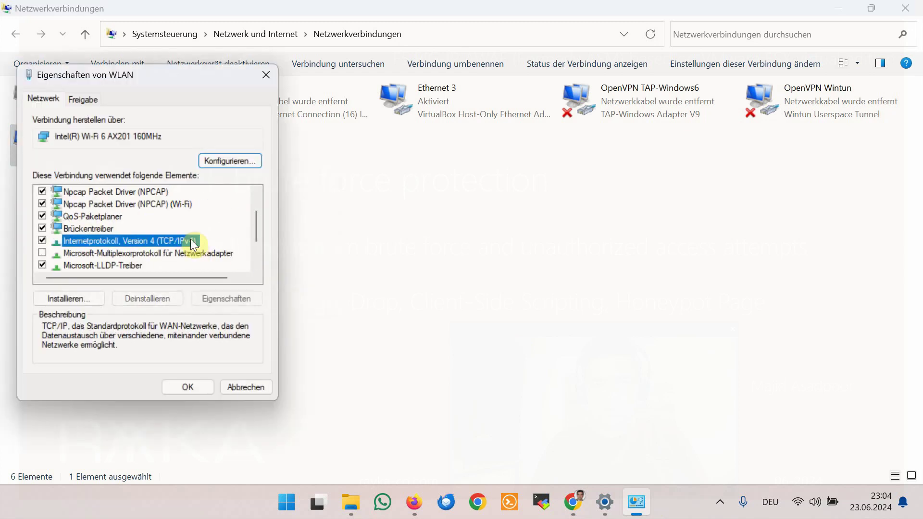
{"action": "type", "text": "177"}
{"action": "left_click", "coordinate": [246, 432]}
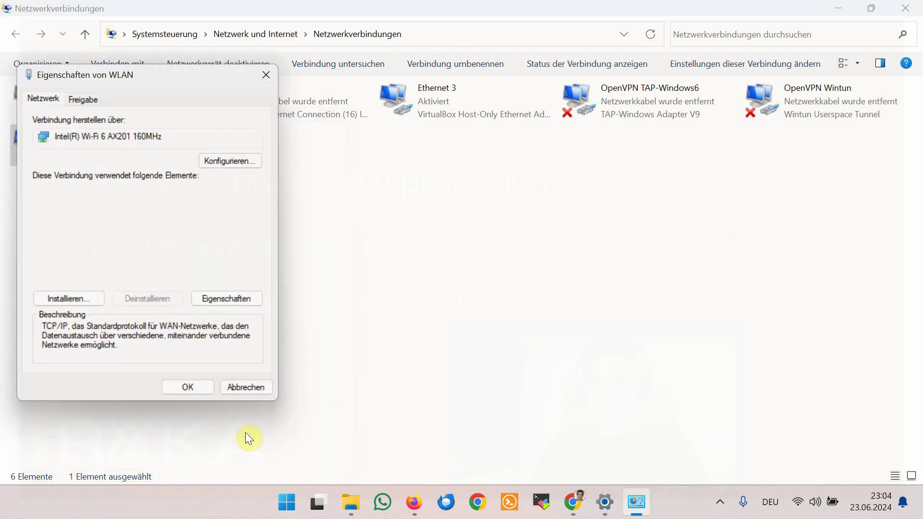
{"action": "left_click", "coordinate": [206, 391]}
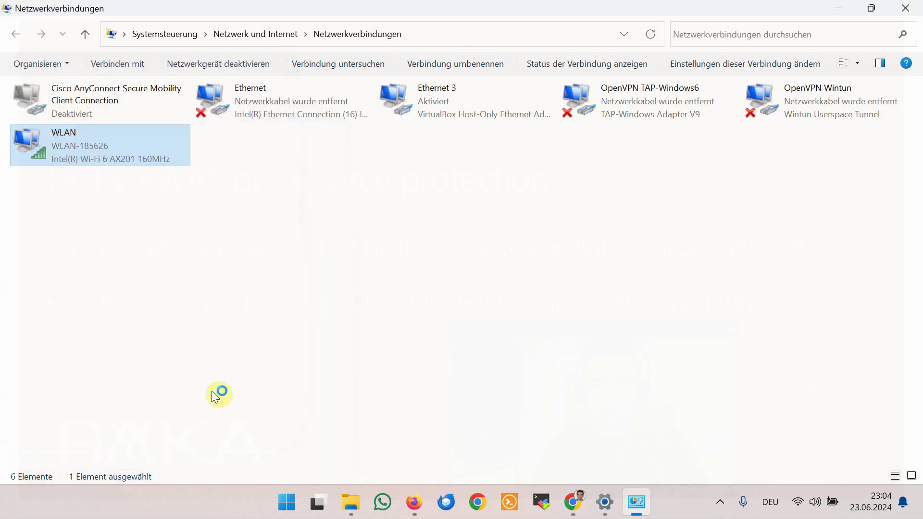
{"action": "left_click", "coordinate": [840, 14]}
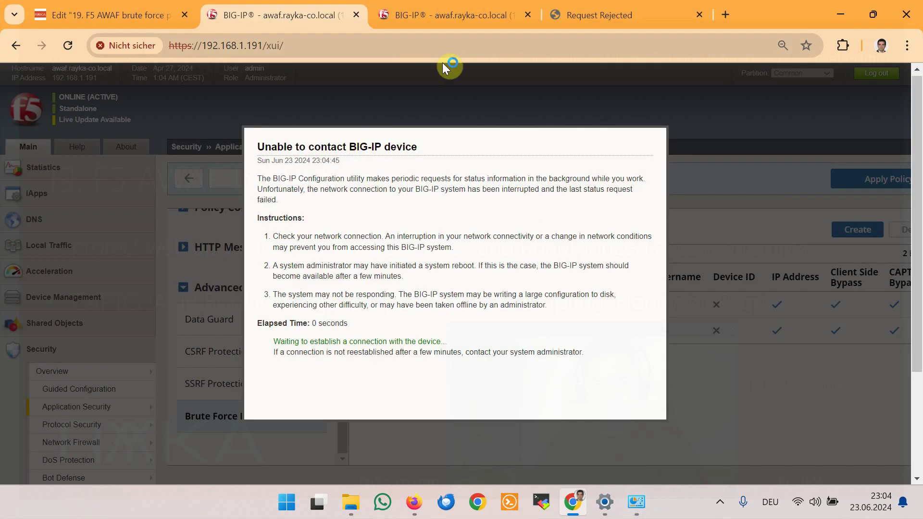
Load the auction.f5demo.com home page, open its login page, and submit the empty login form repeatedly to test the Drop mitigation.
{"action": "left_click", "coordinate": [602, 21]}
{"action": "left_click_drag", "start_coordinate": [206, 43], "coordinate": [490, 45]}
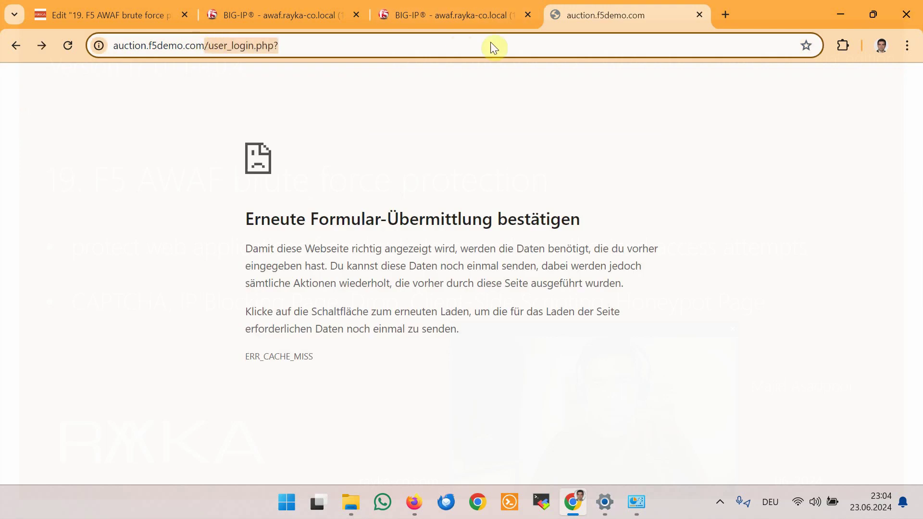
{"action": "key", "text": "BackSpace"}
{"action": "key", "text": "Return"}
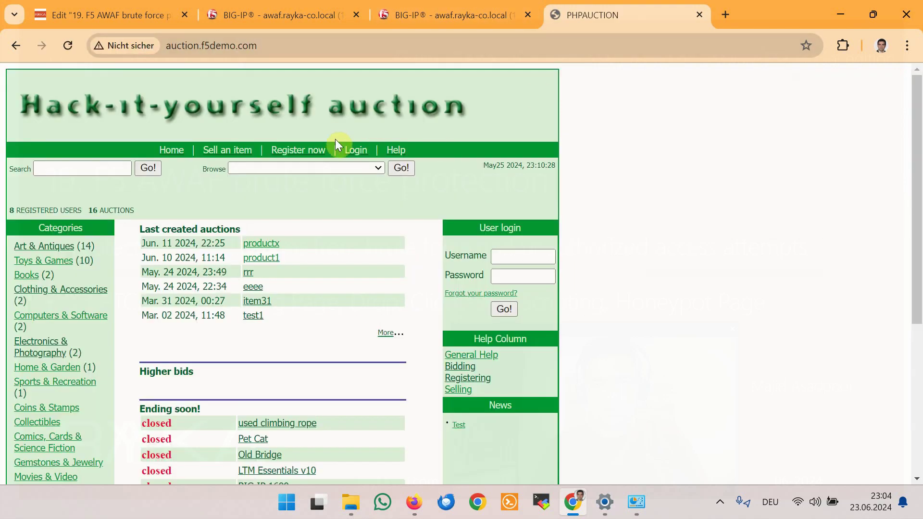
{"action": "left_click", "coordinate": [353, 150]}
{"action": "left_click", "coordinate": [235, 323]}
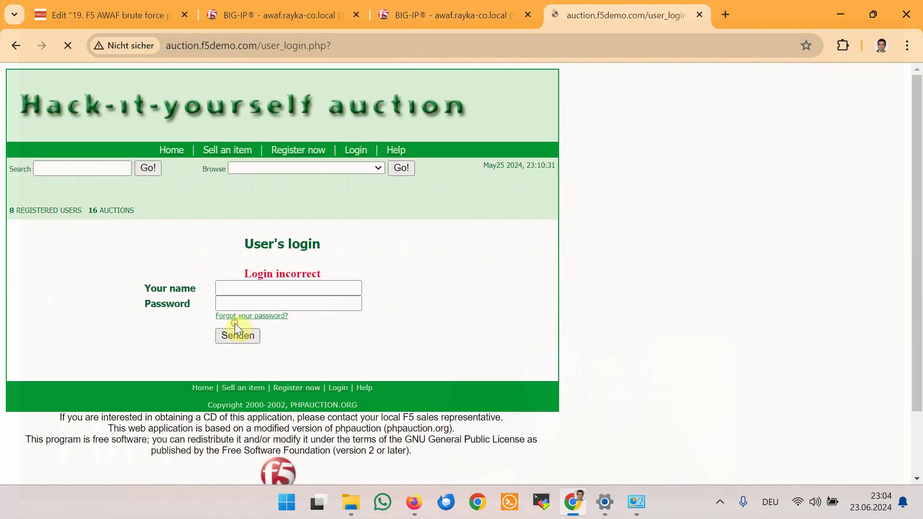
{"action": "left_click", "coordinate": [241, 334]}
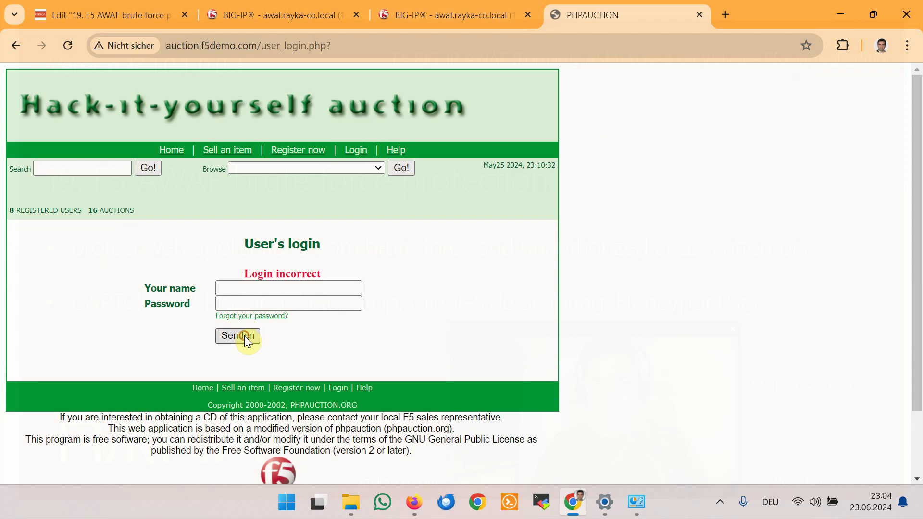
{"action": "left_click", "coordinate": [251, 339]}
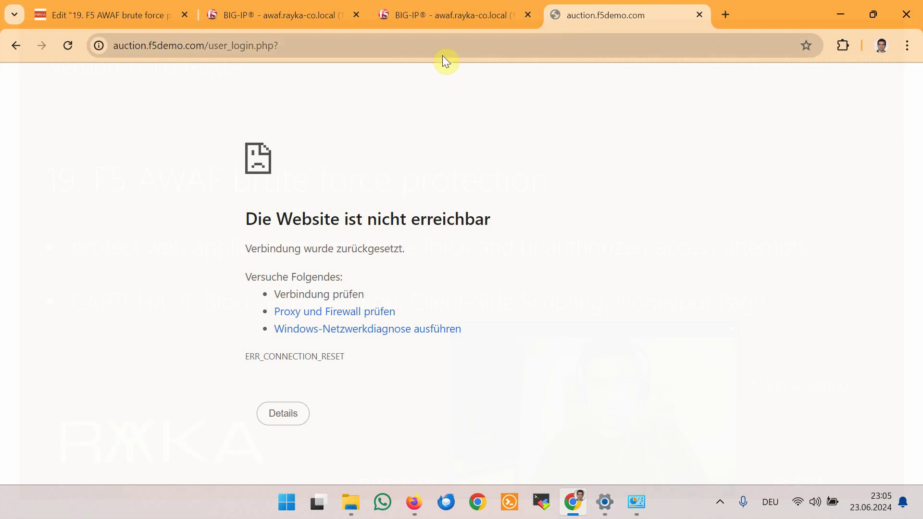
Refresh the filtered request log and check the enforcement action of the newest /user_login.php request from 192.168.2.177.
{"action": "left_click", "coordinate": [440, 18]}
{"action": "left_click", "coordinate": [813, 121]}
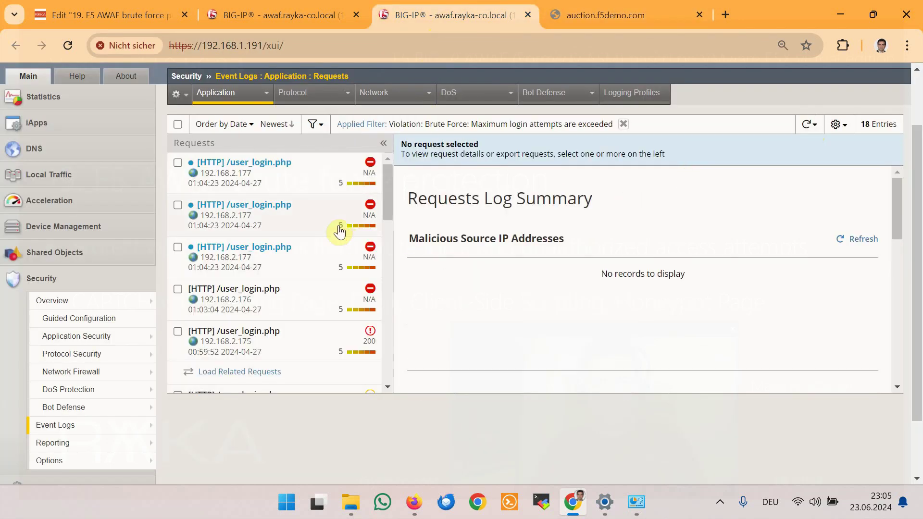
{"action": "left_click", "coordinate": [289, 173]}
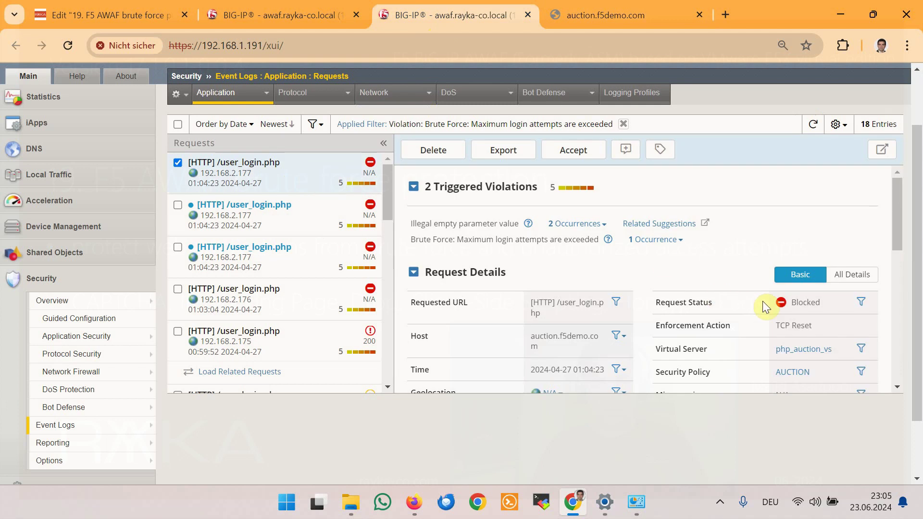
{"action": "left_click_drag", "start_coordinate": [708, 321], "coordinate": [808, 325]}
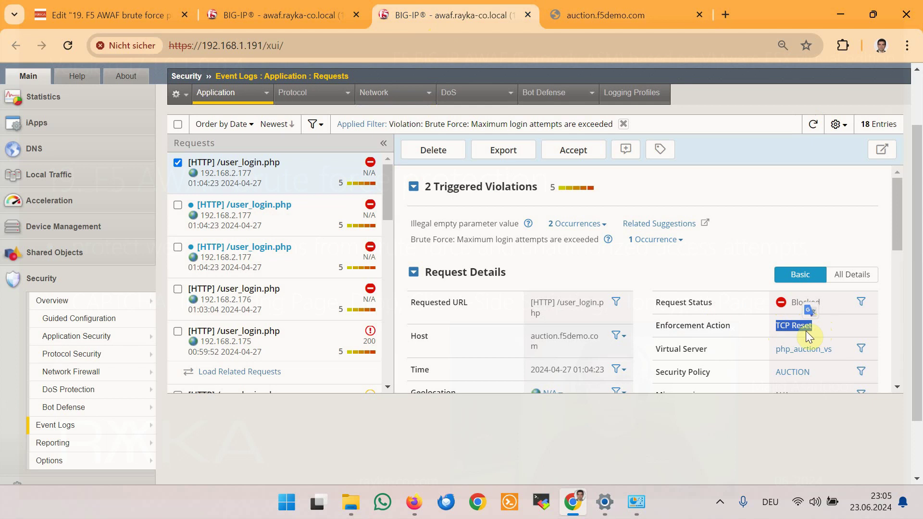
Set the IP Address mitigation action for /user_login.php to Alarm and Honeypot Page and apply the AUCTION policy.
{"action": "left_click", "coordinate": [307, 11]}
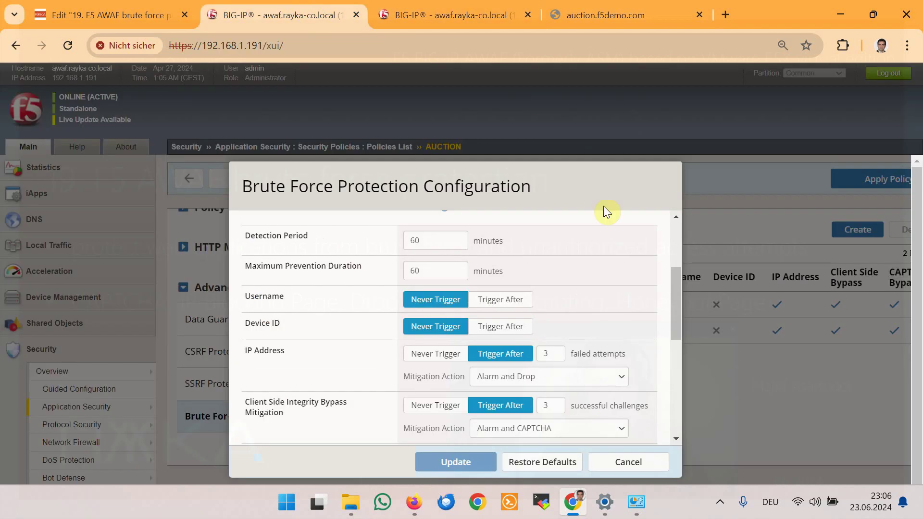
{"action": "scroll", "coordinate": [524, 331], "scroll_direction": "down", "scroll_amount": 2}
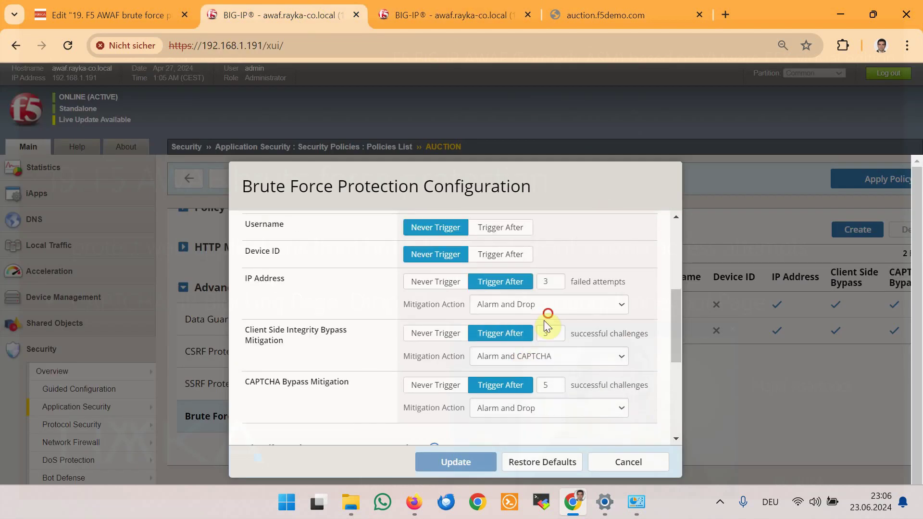
{"action": "left_click", "coordinate": [548, 311]}
{"action": "left_click", "coordinate": [569, 377]}
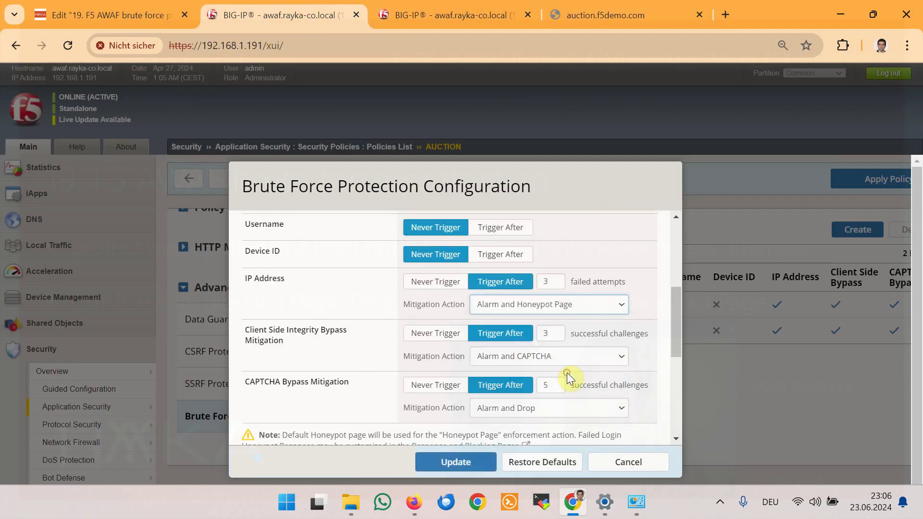
{"action": "left_click", "coordinate": [462, 465]}
{"action": "left_click", "coordinate": [876, 181]}
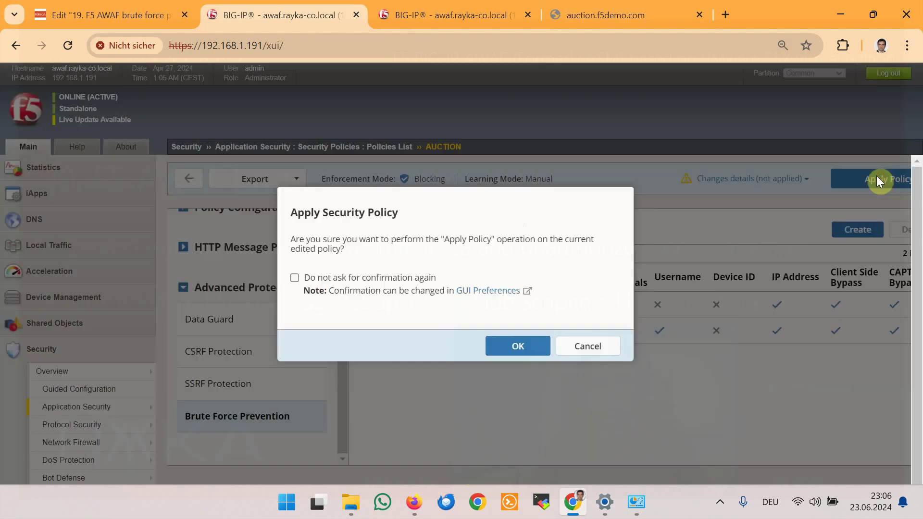
{"action": "left_click", "coordinate": [518, 347]}
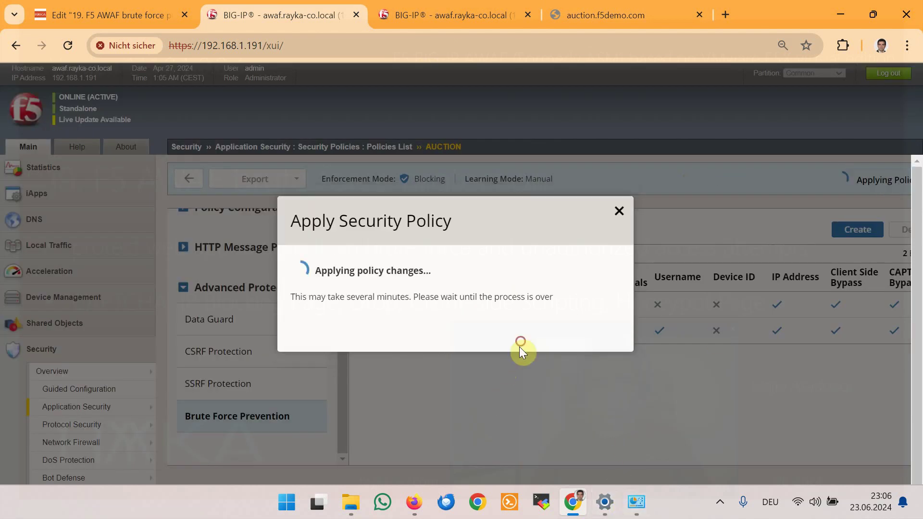
Switch to the Windows network connections, set the WLAN adapter's IPv4 address to 192.168.2.178, and return to the browser.
{"action": "left_click", "coordinate": [634, 503]}
{"action": "right_click", "coordinate": [137, 140]}
{"action": "left_click", "coordinate": [210, 294]}
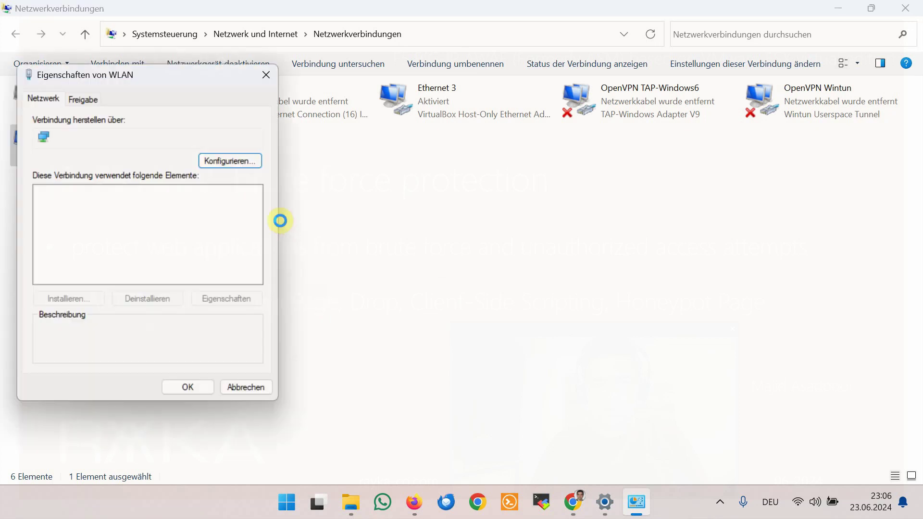
{"action": "double_click", "coordinate": [192, 239]}
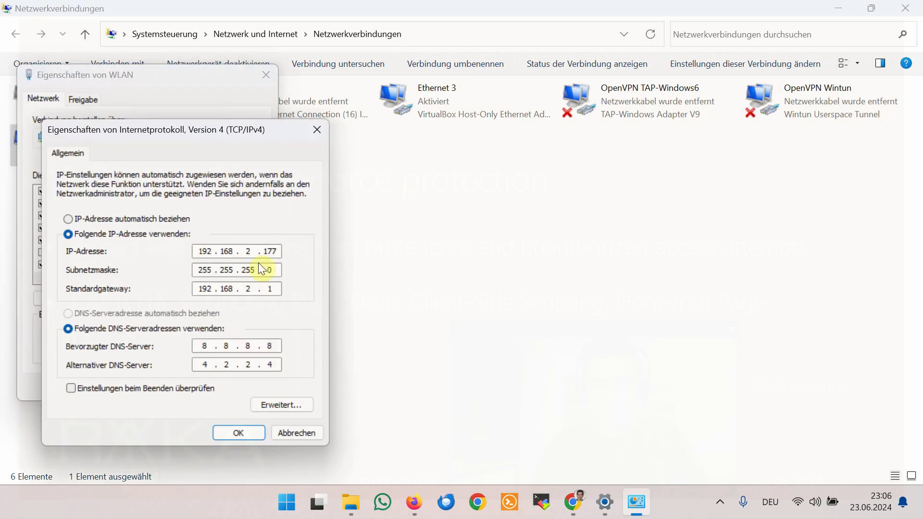
{"action": "left_click", "coordinate": [263, 243]}
{"action": "type", "text": "178"}
{"action": "left_click", "coordinate": [258, 434]}
{"action": "left_click", "coordinate": [244, 386]}
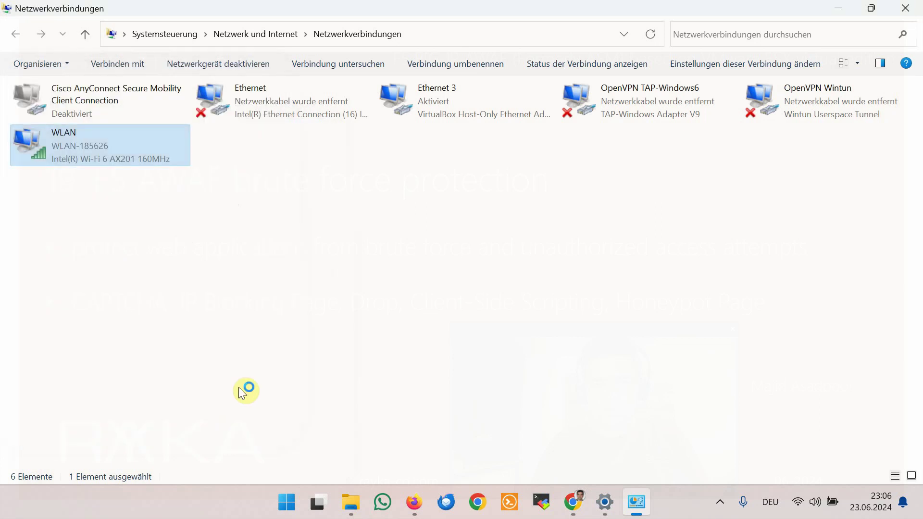
{"action": "left_click", "coordinate": [839, 9]}
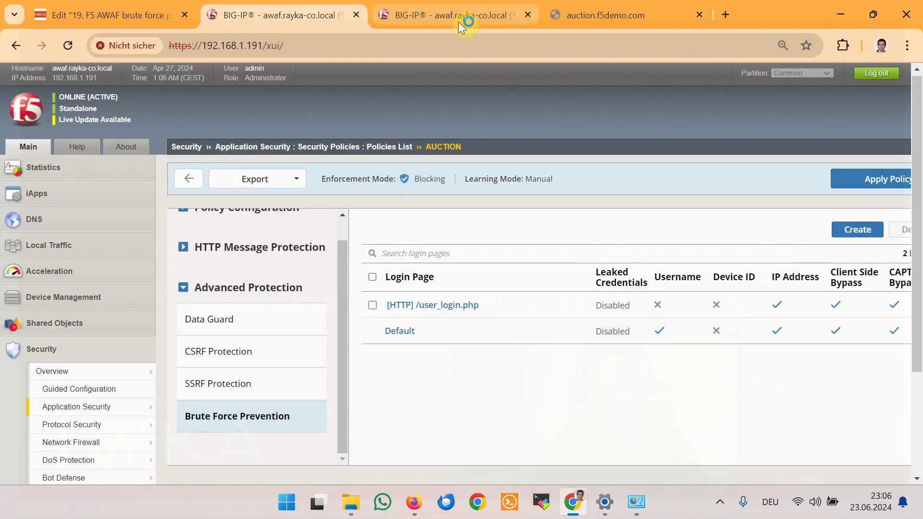
Load the auction.f5demo.com home page, open its login page, and submit the empty login form repeatedly to test the Honeypot Page mitigation.
{"action": "left_click", "coordinate": [606, 15]}
{"action": "left_click_drag", "start_coordinate": [208, 45], "coordinate": [279, 45]}
{"action": "key", "text": "BackSpace"}
{"action": "key", "text": "Return"}
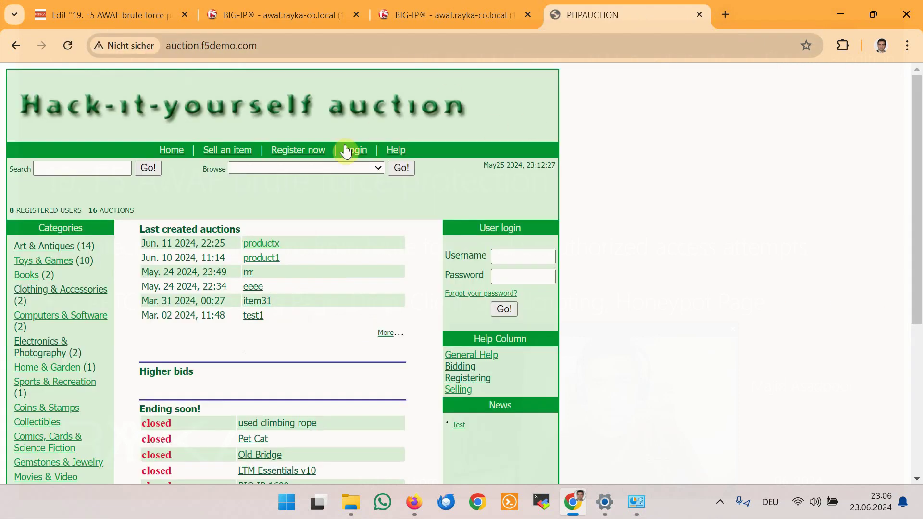
{"action": "left_click", "coordinate": [353, 153]}
{"action": "left_click", "coordinate": [231, 322]}
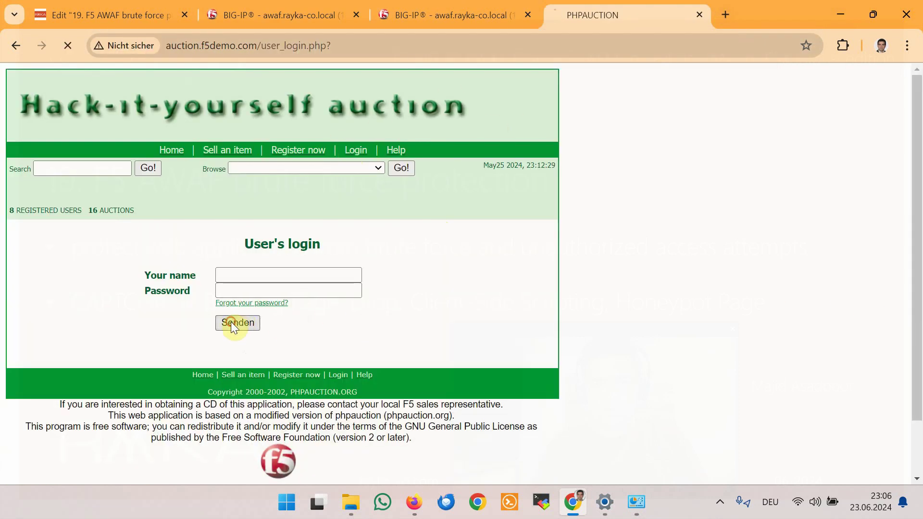
{"action": "left_click", "coordinate": [235, 336]}
{"action": "left_click", "coordinate": [238, 338]}
{"action": "left_click", "coordinate": [242, 340]}
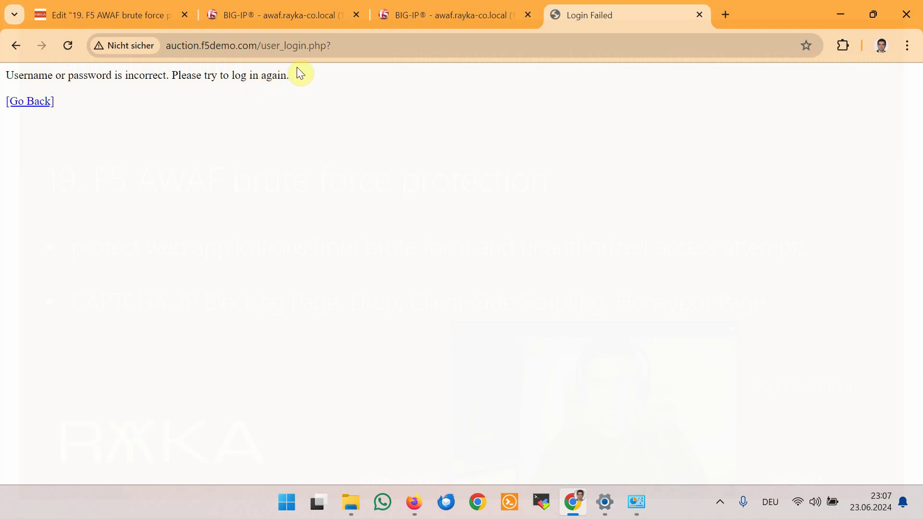
Refresh the filtered request log and check the enforcement action of the newest /user_login.php request from 192.168.2.178.
{"action": "left_click", "coordinate": [435, 20]}
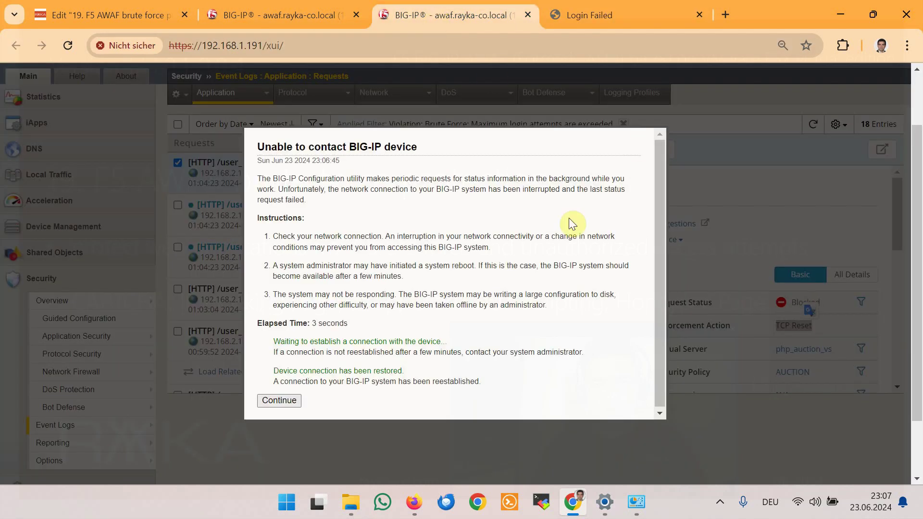
{"action": "left_click", "coordinate": [288, 401]}
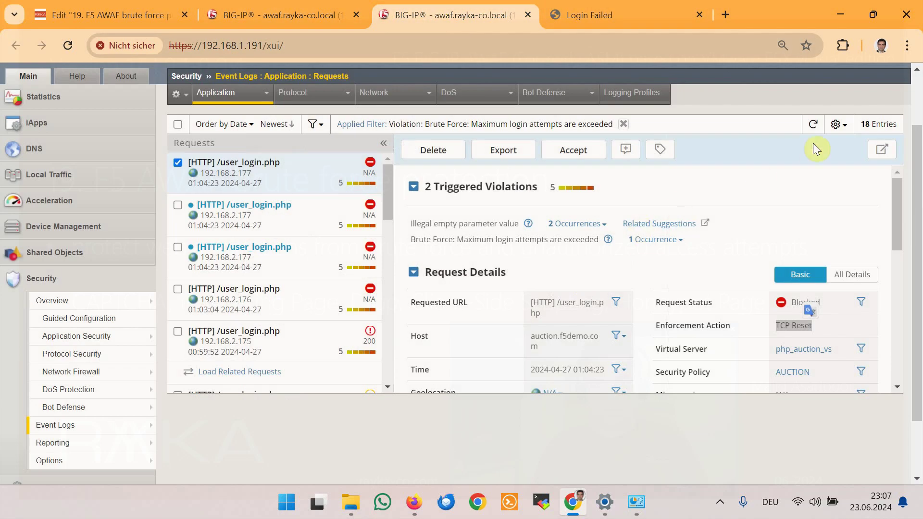
{"action": "left_click", "coordinate": [813, 125]}
{"action": "left_click", "coordinate": [350, 189]}
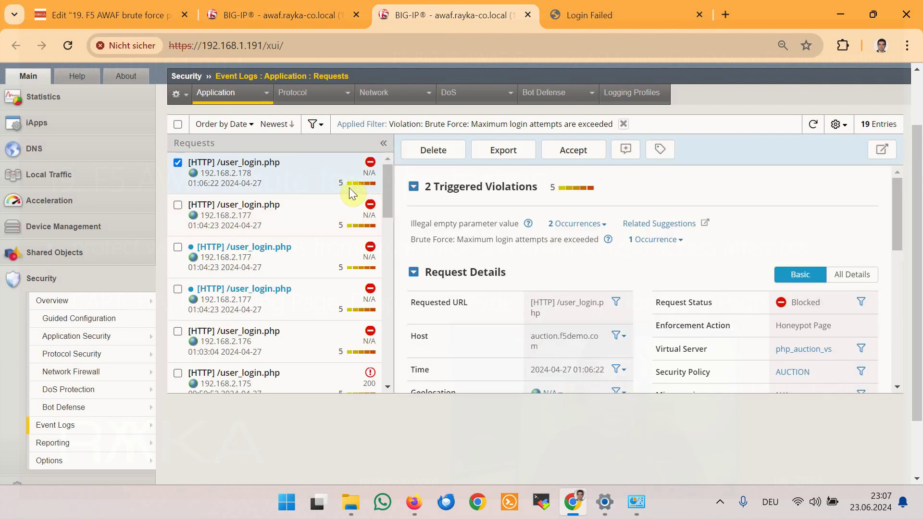
{"action": "left_click_drag", "start_coordinate": [654, 324], "coordinate": [716, 323]}
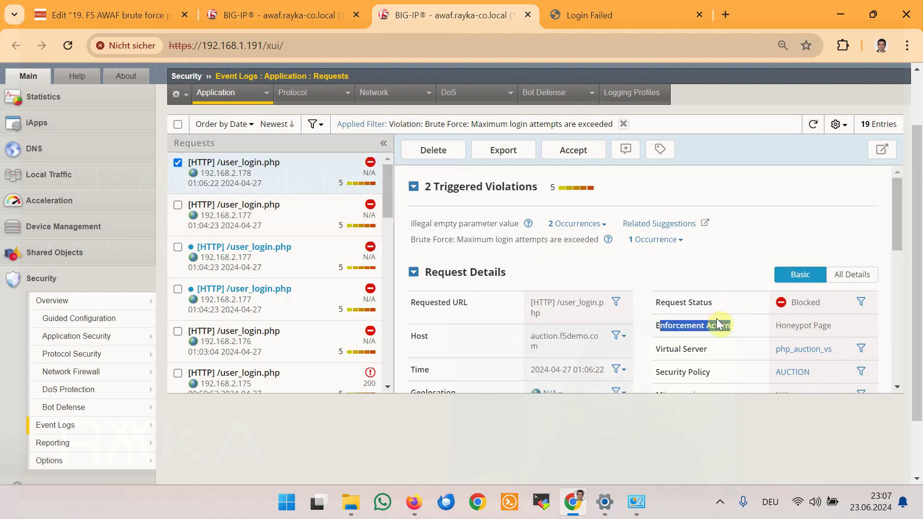
{"action": "left_click_drag", "start_coordinate": [776, 325], "coordinate": [840, 332]}
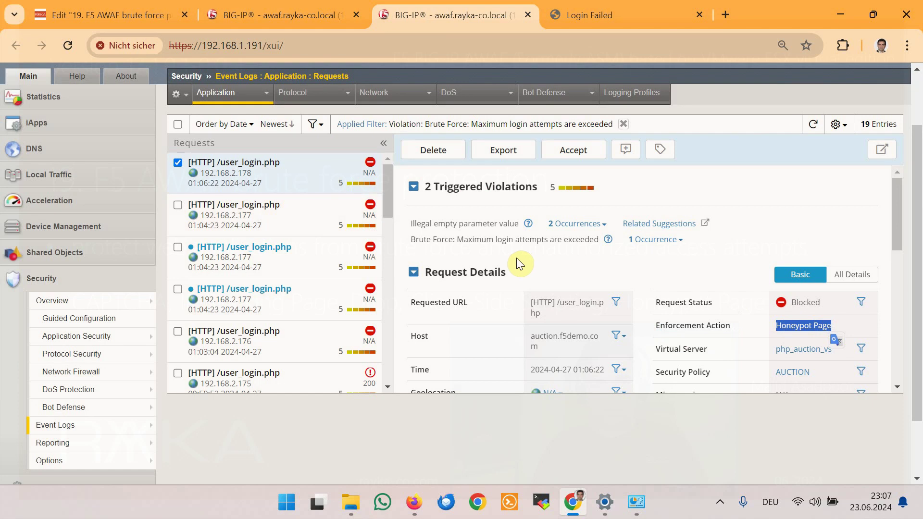
Change the IP Address mitigation action for /user_login.php to Alarm and Client Side Integrity and apply the AUCTION policy.
{"action": "left_click", "coordinate": [279, 22]}
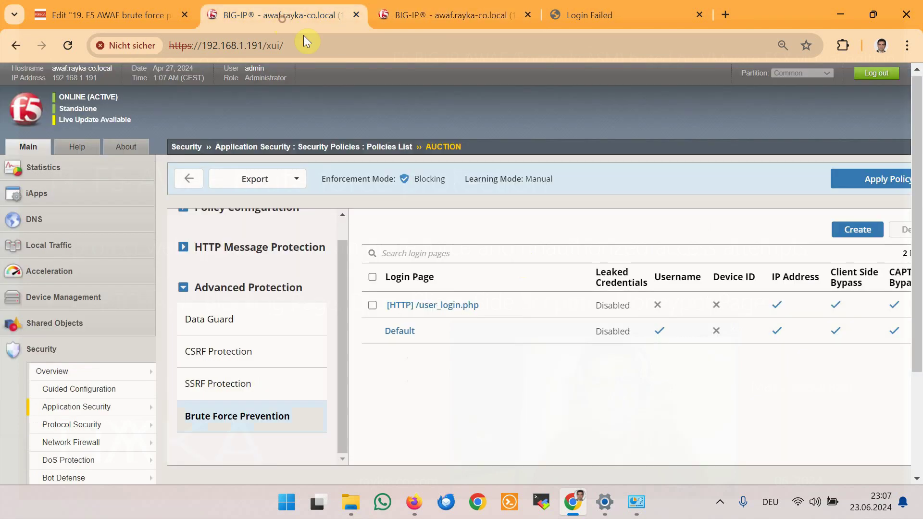
{"action": "left_click", "coordinate": [454, 308]}
{"action": "scroll", "coordinate": [634, 316], "scroll_direction": "down", "scroll_amount": 5}
{"action": "left_click", "coordinate": [578, 307]}
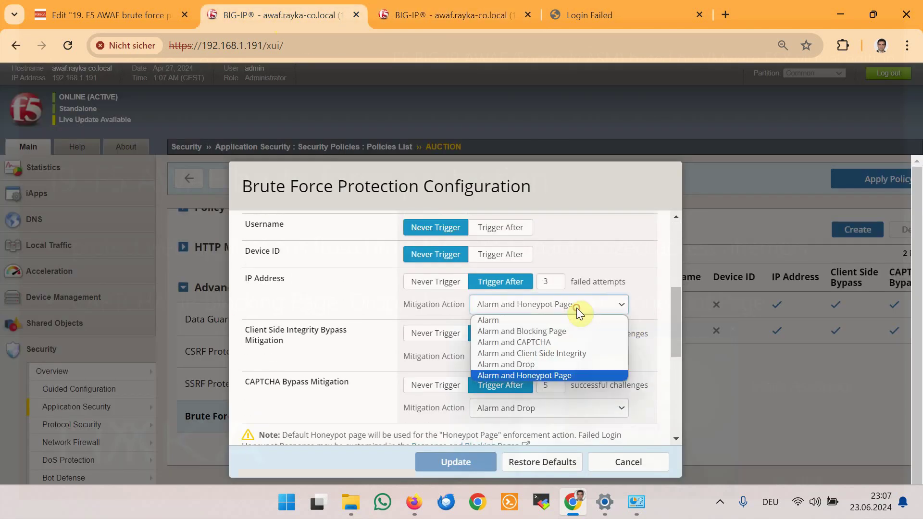
{"action": "left_click", "coordinate": [587, 354]}
{"action": "left_click", "coordinate": [475, 460]}
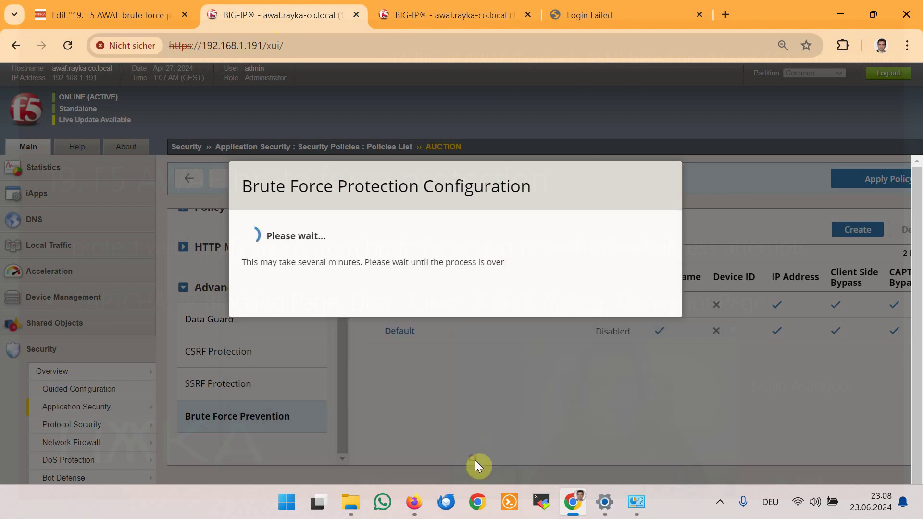
{"action": "left_click", "coordinate": [882, 180]}
{"action": "left_click", "coordinate": [516, 345]}
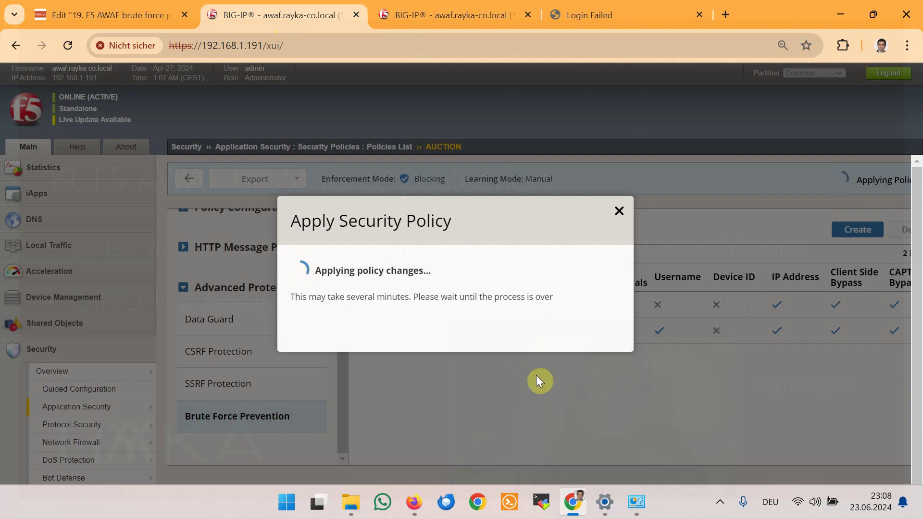
Switch to the Windows network connections, set the WLAN adapter's IPv4 address to 192.168.2.179, and return to the browser.
{"action": "left_click", "coordinate": [636, 505]}
{"action": "right_click", "coordinate": [148, 155]}
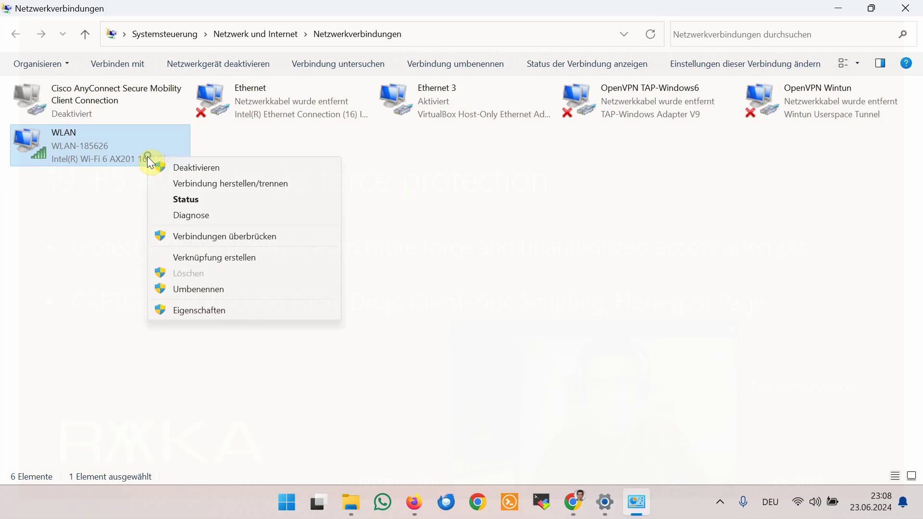
{"action": "left_click", "coordinate": [201, 309]}
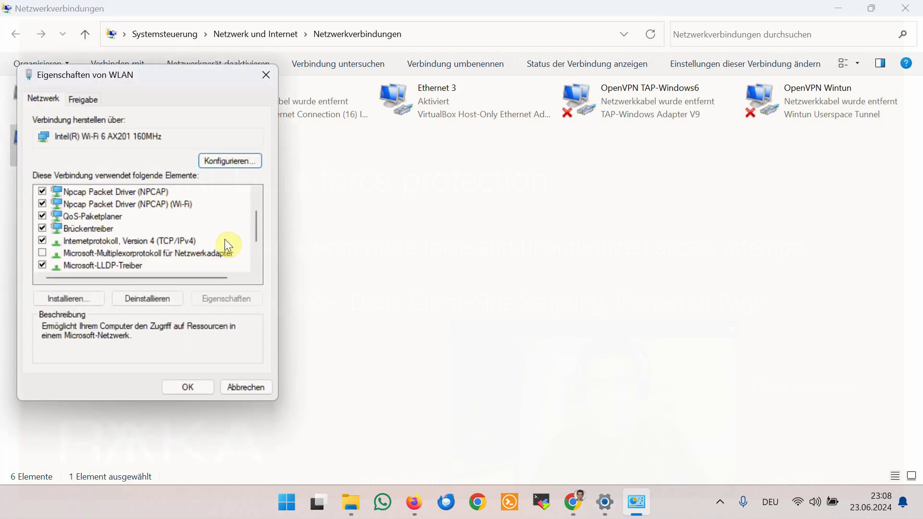
{"action": "double_click", "coordinate": [188, 241]}
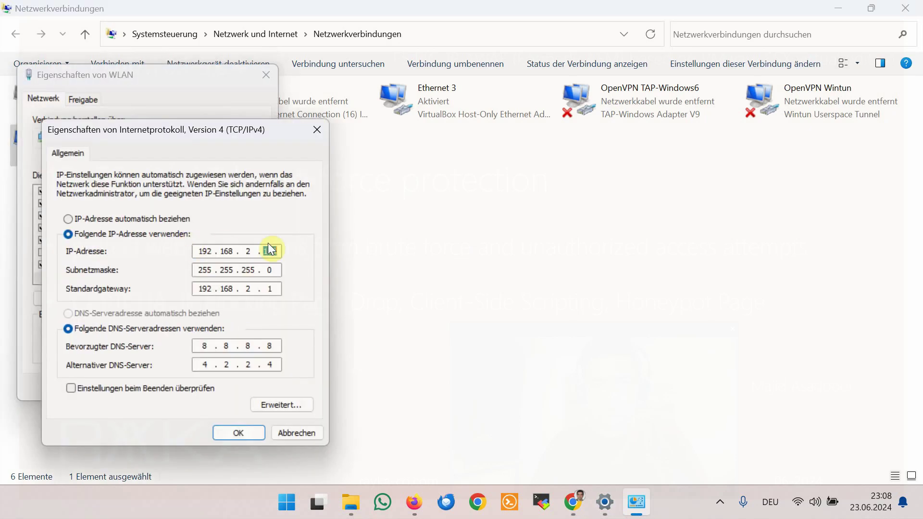
{"action": "type", "text": "9"}
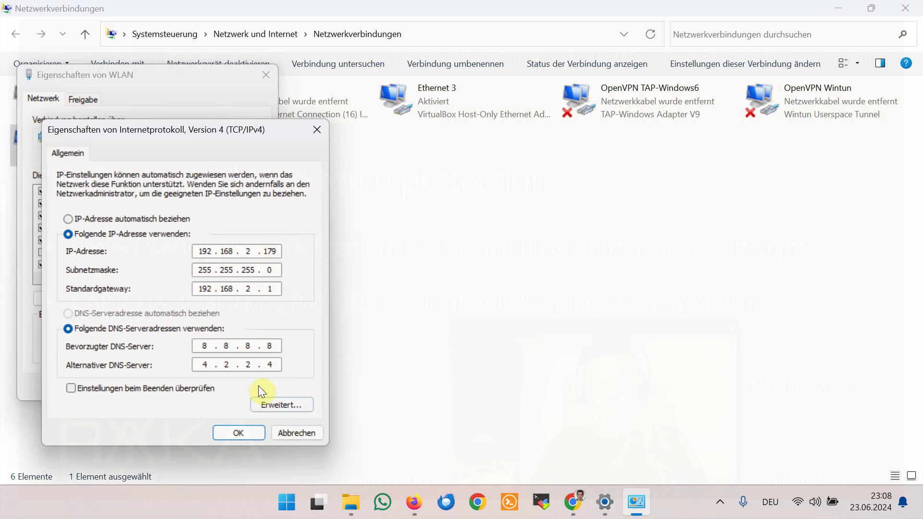
{"action": "left_click", "coordinate": [243, 433]}
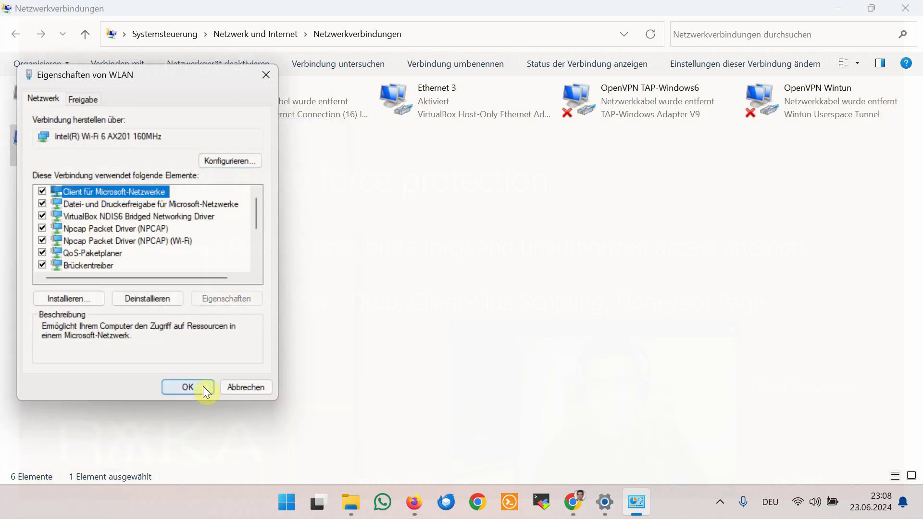
{"action": "left_click", "coordinate": [203, 385]}
{"action": "left_click", "coordinate": [839, 8]}
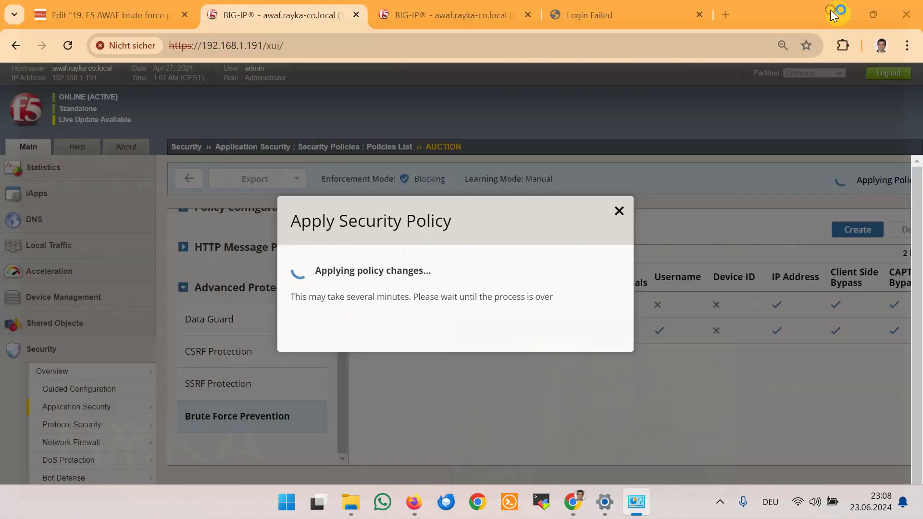
Reload the auction.f5demo.com home page, open its login page, and repeatedly submit the empty login form to test the Client Side Integrity mitigation.
{"action": "left_click", "coordinate": [558, 15]}
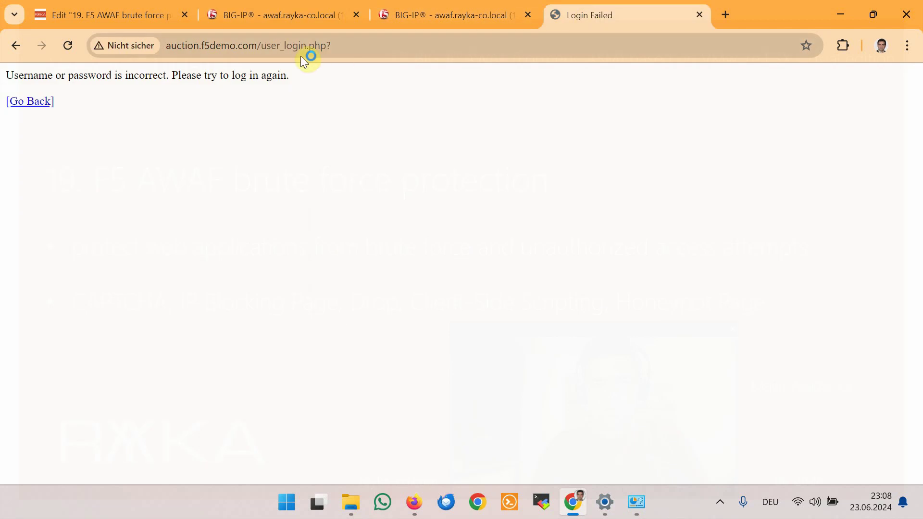
{"action": "left_click_drag", "start_coordinate": [266, 46], "coordinate": [601, 31]}
{"action": "key", "text": "BackSpace"}
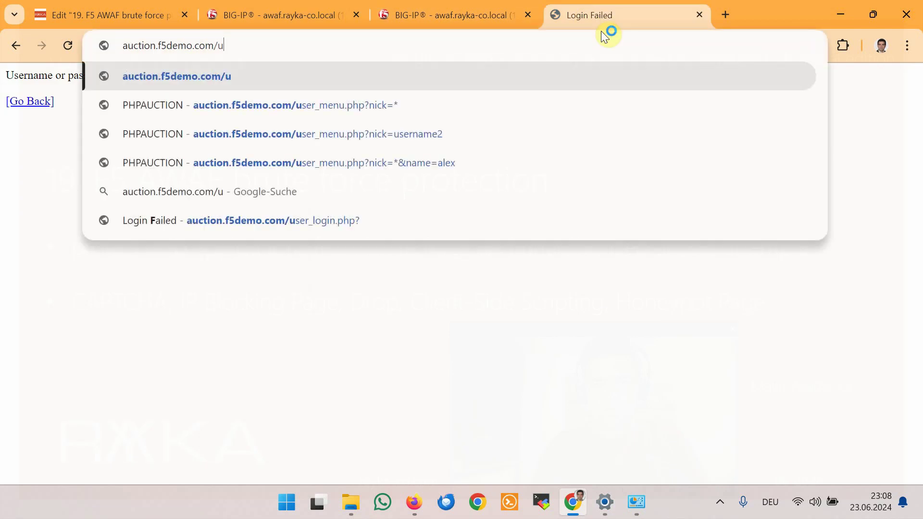
{"action": "key", "text": "BackSpace"}
{"action": "key", "text": "BackSpace"}
{"action": "key", "text": "Return"}
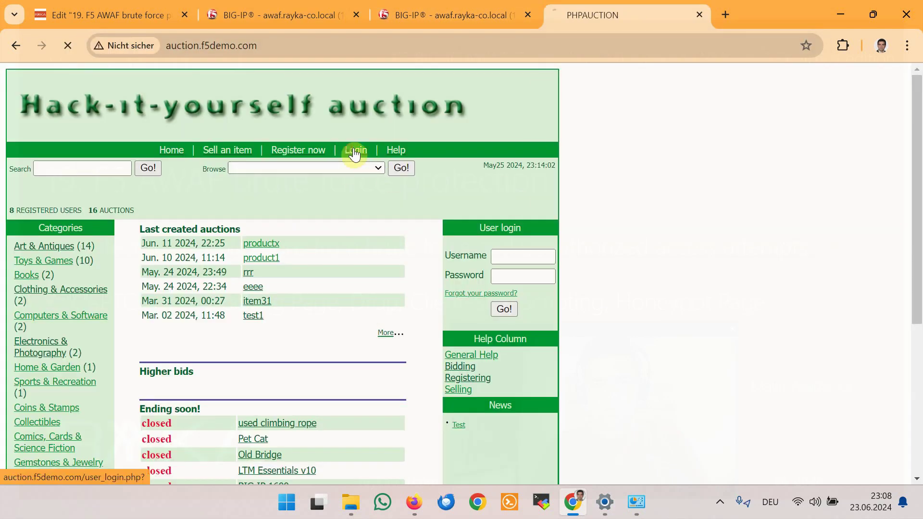
{"action": "left_click", "coordinate": [355, 152]}
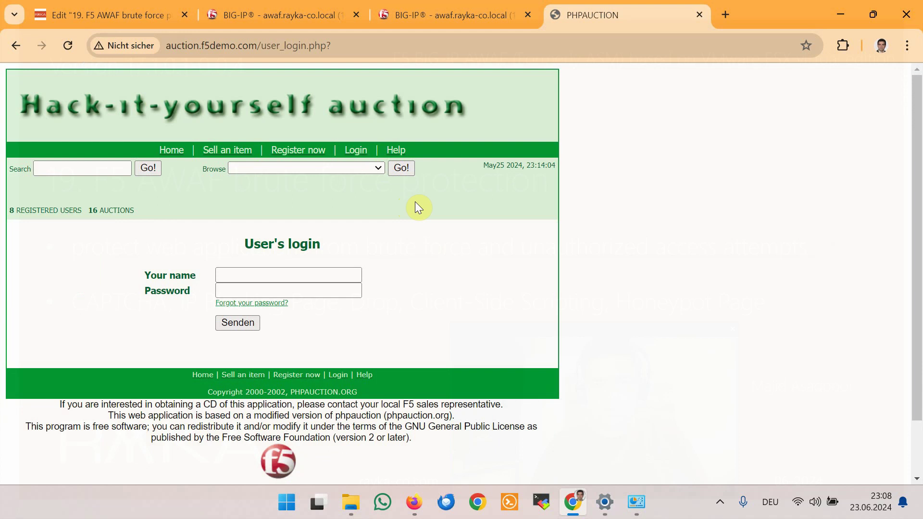
{"action": "left_click", "coordinate": [250, 327]}
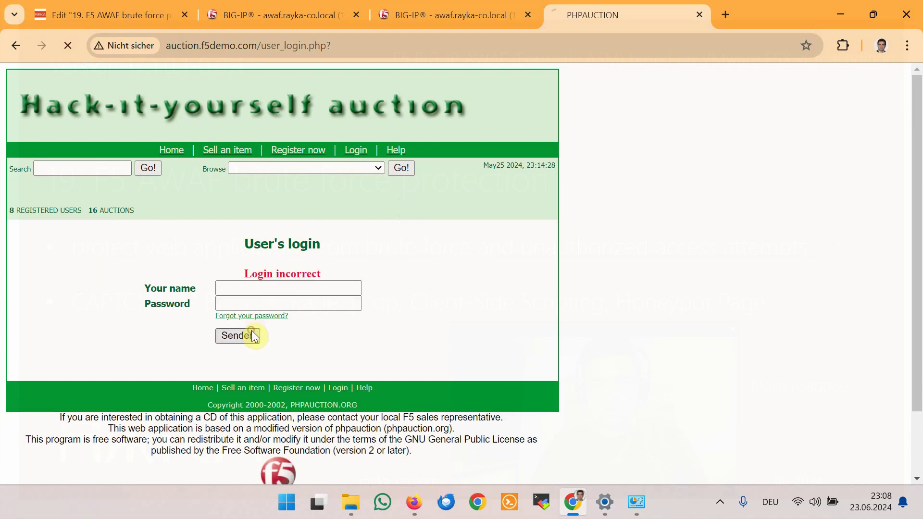
{"action": "left_click", "coordinate": [252, 336]}
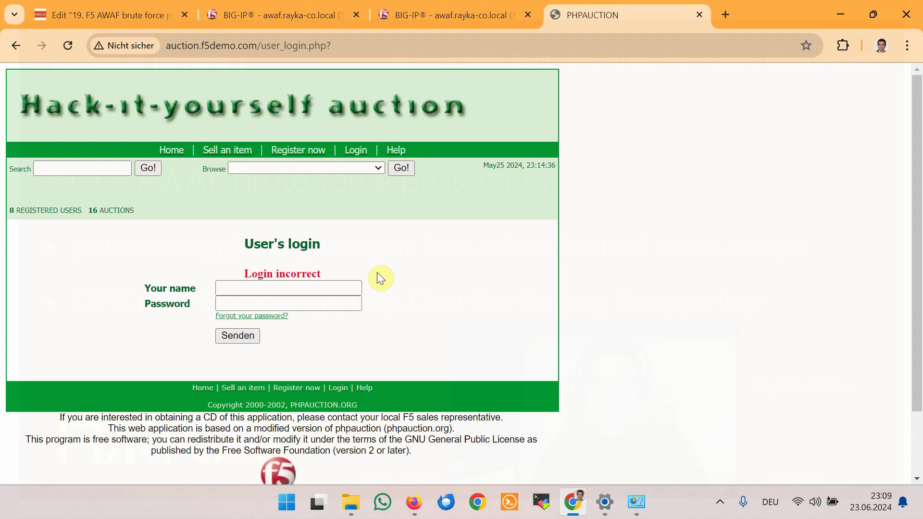
Refresh the filtered request log and compare the enforcement actions of the two newest /user_login.php requests from 192.168.2.179.
{"action": "left_click", "coordinate": [445, 16]}
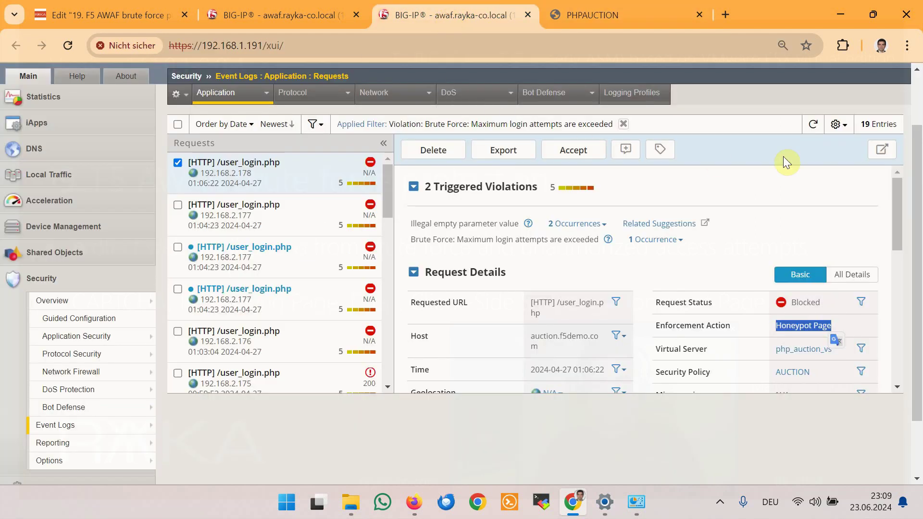
{"action": "left_click", "coordinate": [810, 126]}
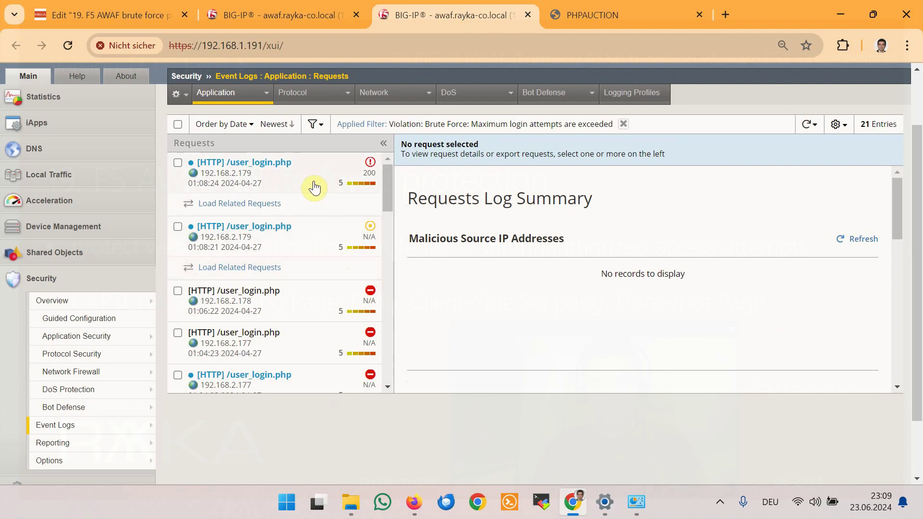
{"action": "left_click", "coordinate": [314, 184]}
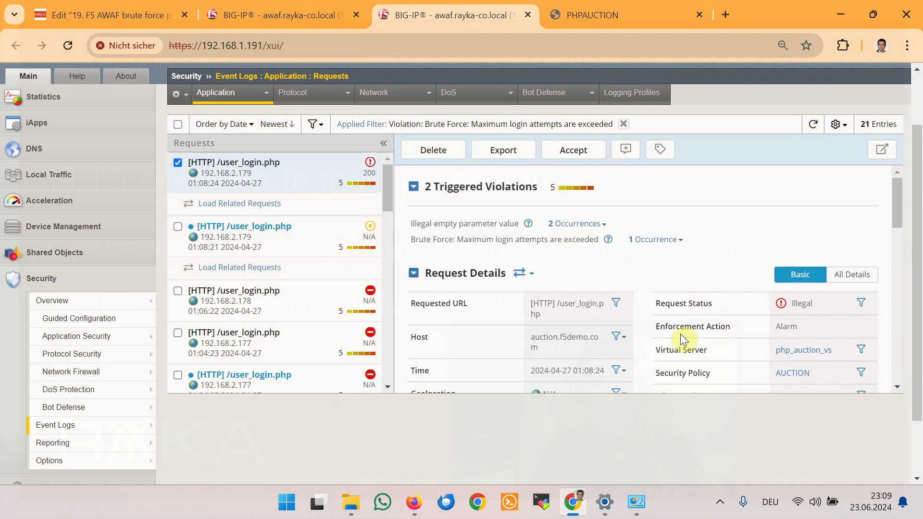
{"action": "left_click_drag", "start_coordinate": [660, 327], "coordinate": [725, 327]}
{"action": "left_click", "coordinate": [305, 226]}
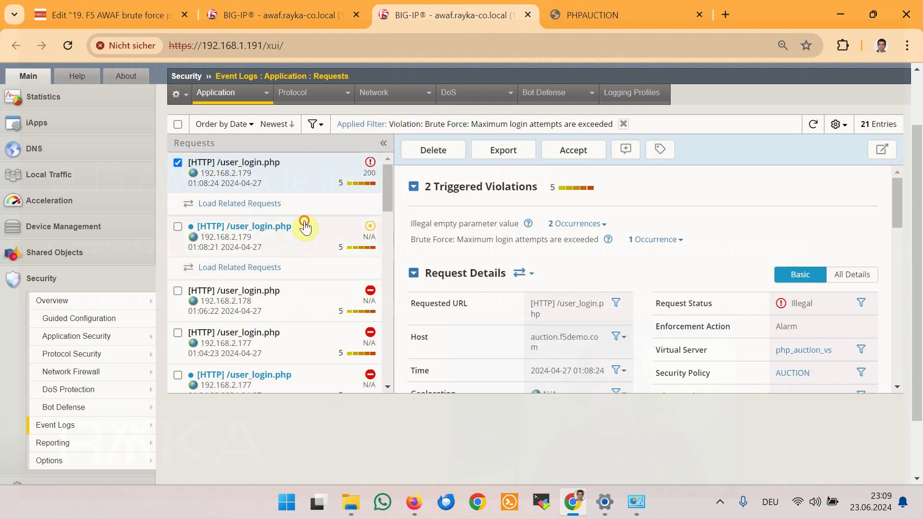
{"action": "left_click_drag", "start_coordinate": [770, 325], "coordinate": [836, 323]}
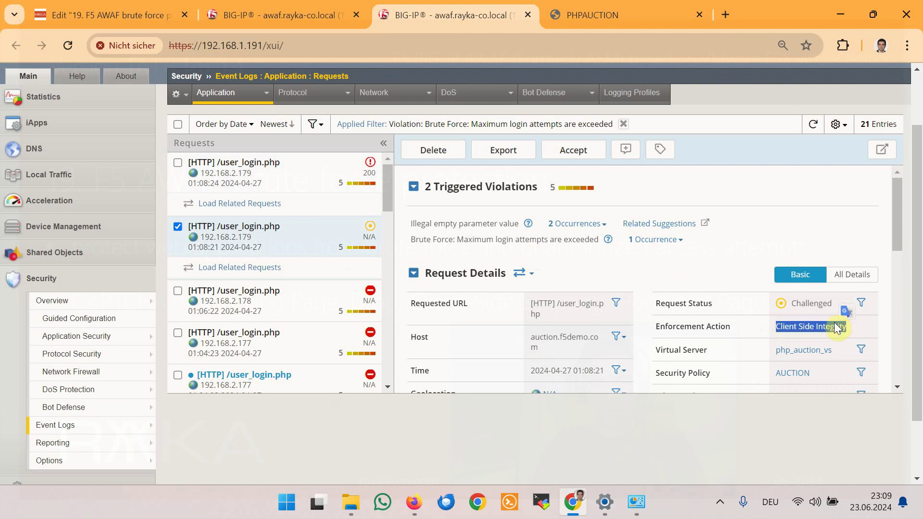